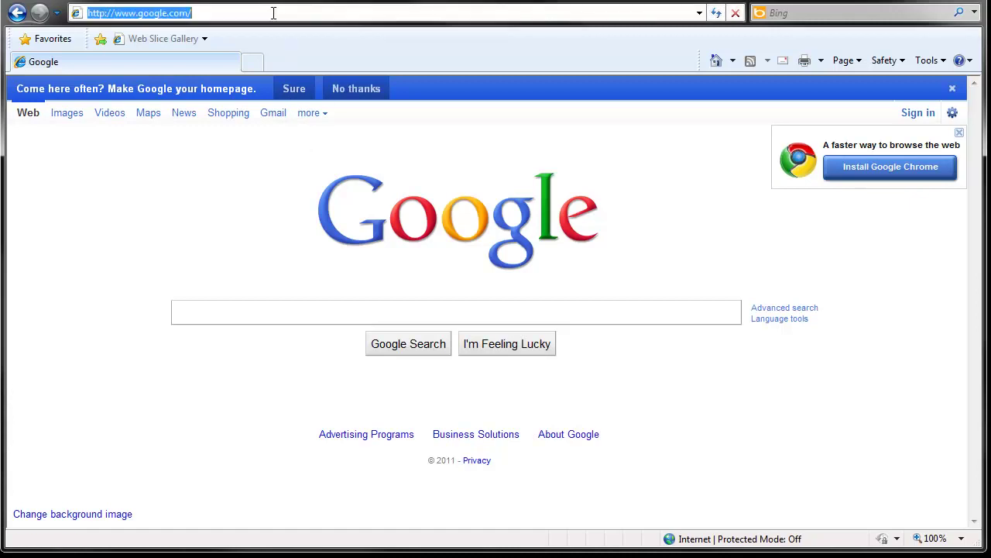
Search Yell.com for cakes in London, bringing up 265 business listings.
text(yell.com)
key(Return)
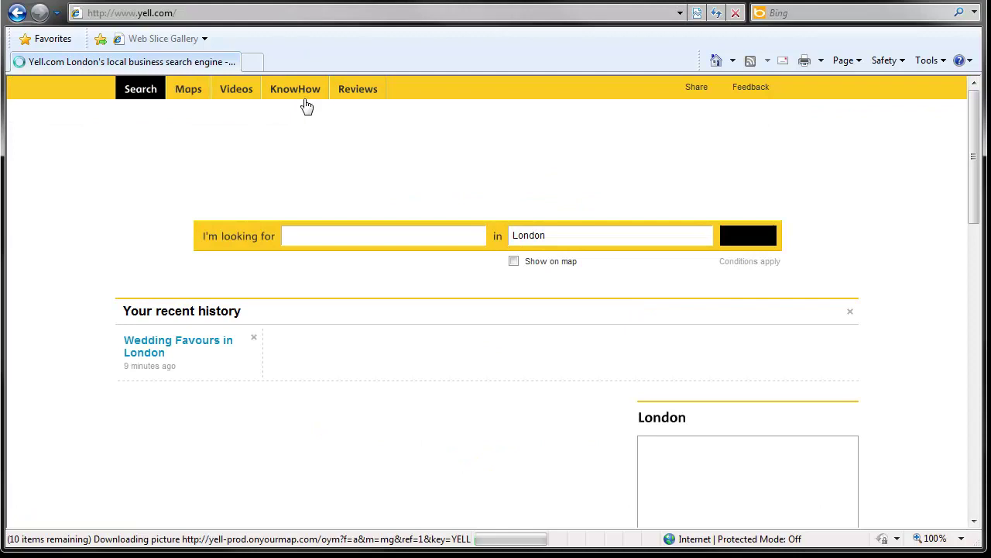
click(317, 235)
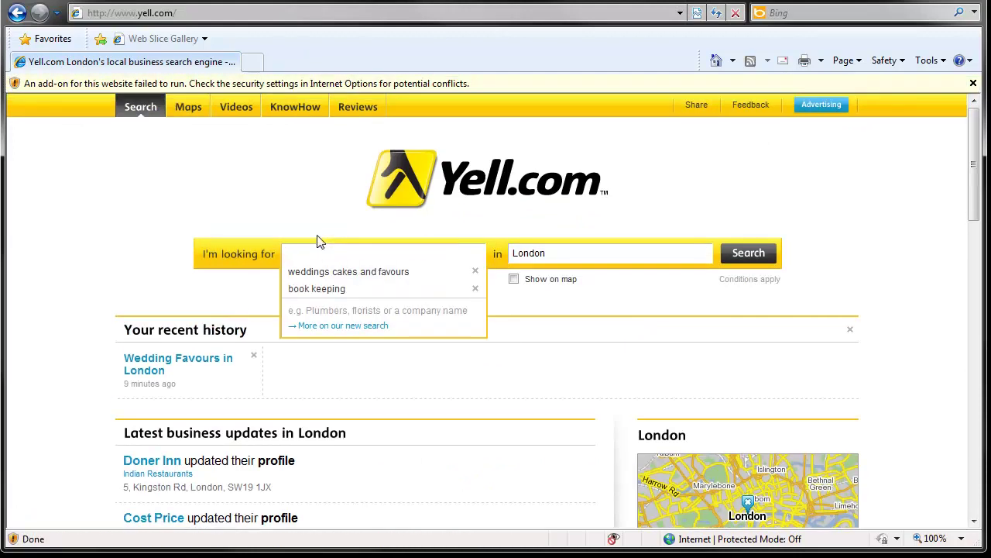
text(cakes)
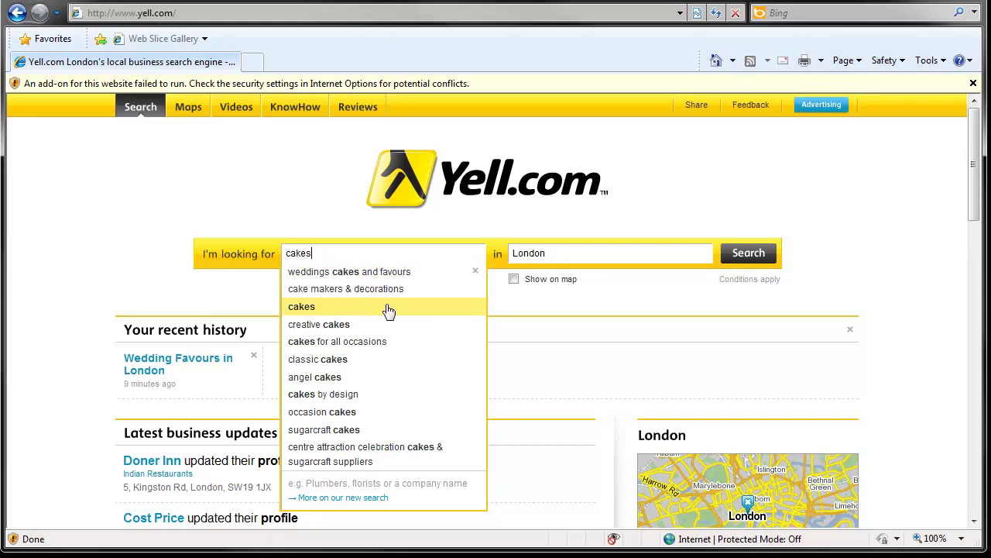
click(561, 257)
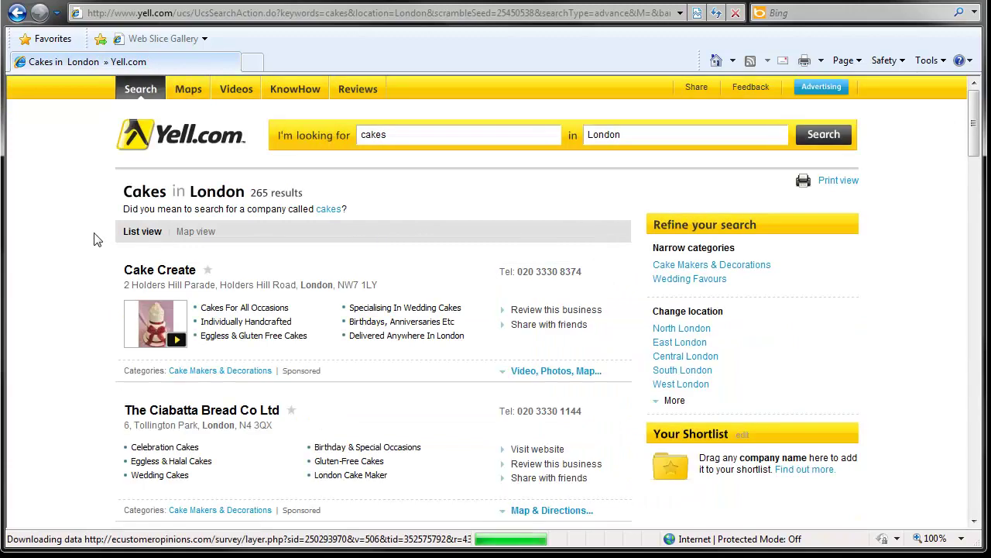
Scroll down the London cake results past Chelsea Cake Shop and SWEET-BITES to By Robin Ltd.
scroll(90, 238, down, 3)
scroll(90, 238, down, 3)
scroll(91, 237, down, 3)
scroll(89, 240, down, 3)
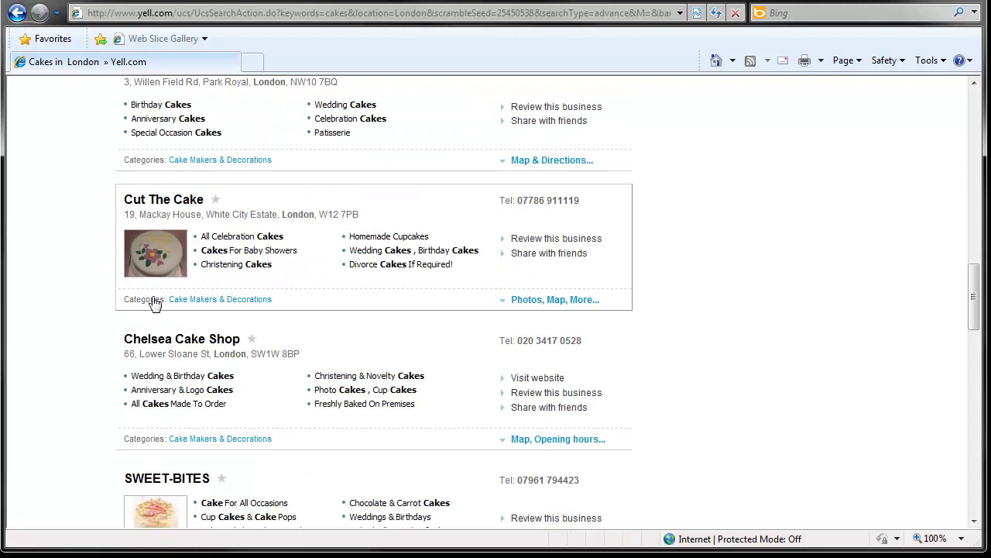
scroll(31, 246, down, 2)
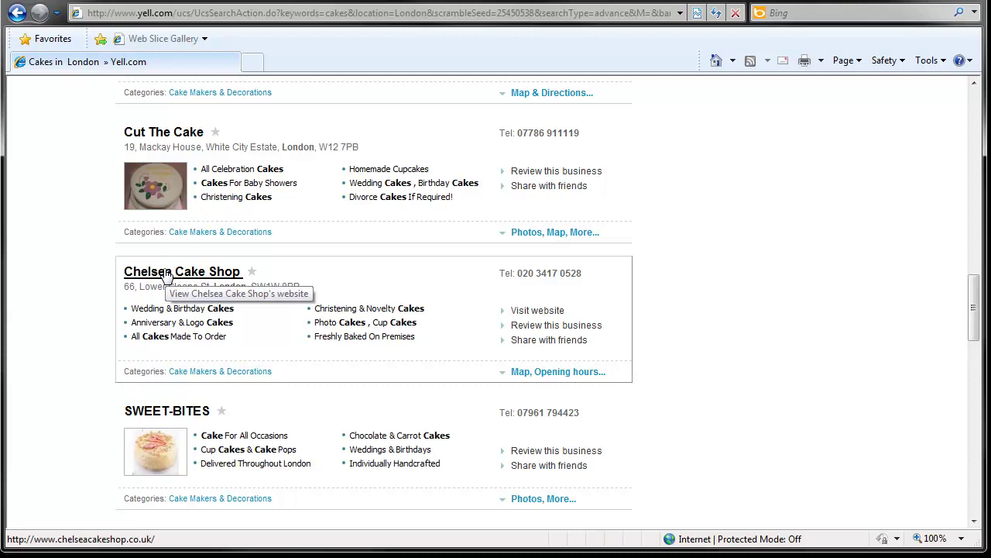
scroll(109, 402, down, 2)
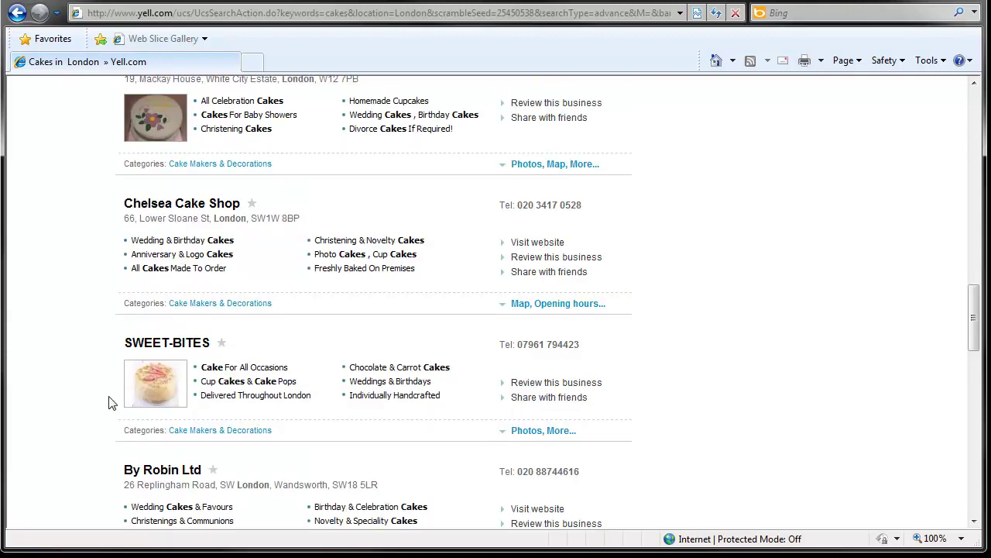
scroll(108, 402, down, 4)
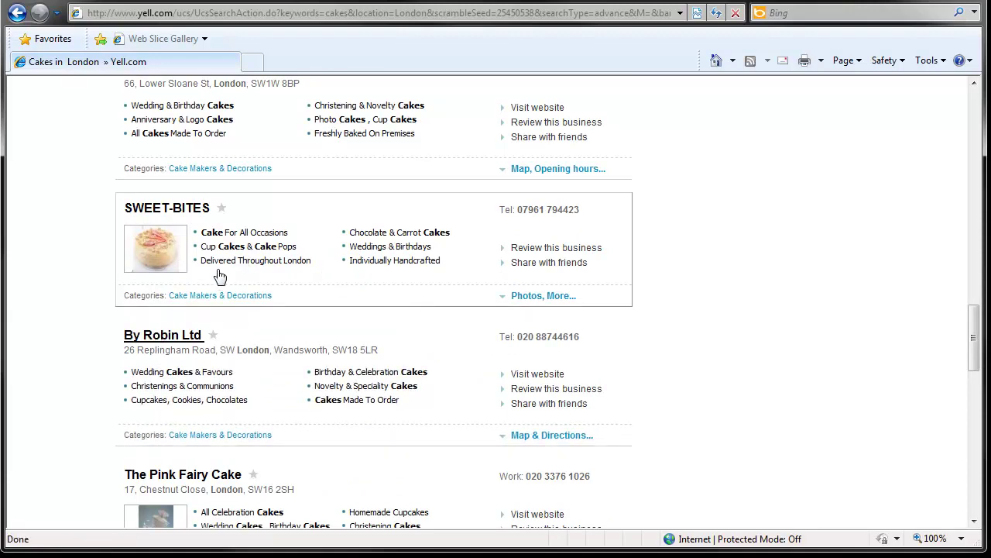
Visit By Robin Ltd's Suzelle Cakes website and look over its Contact page.
click(165, 341)
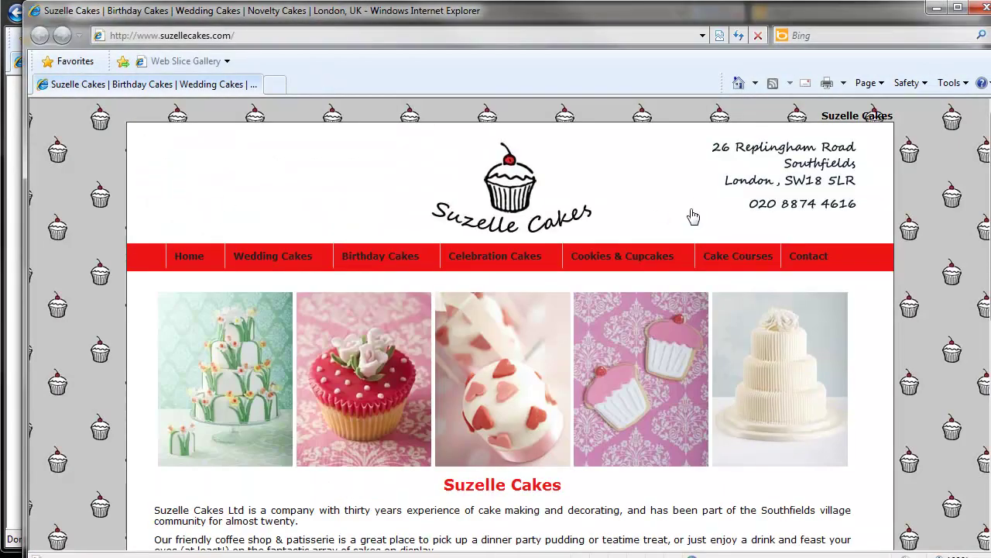
click(804, 255)
scroll(376, 230, down, 3)
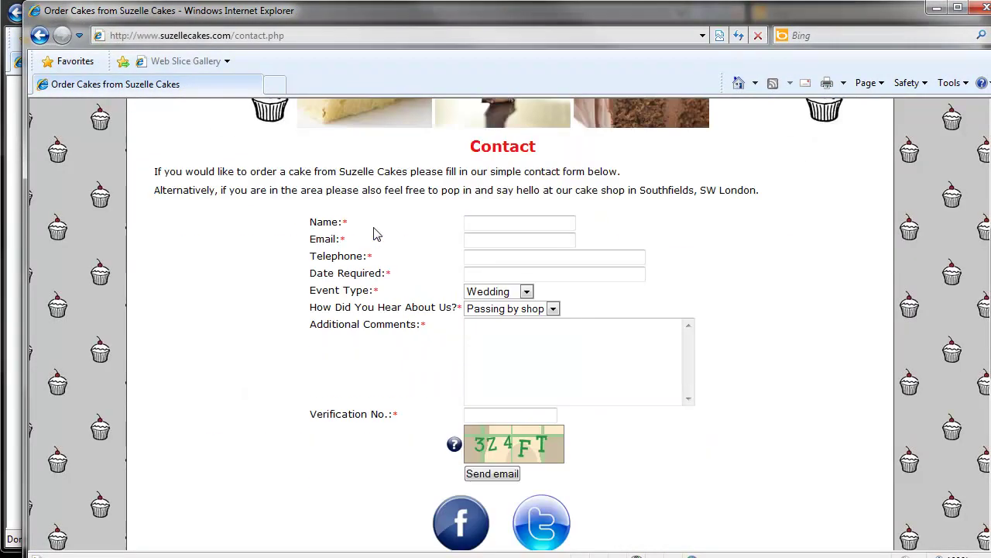
scroll(444, 220, down, 5)
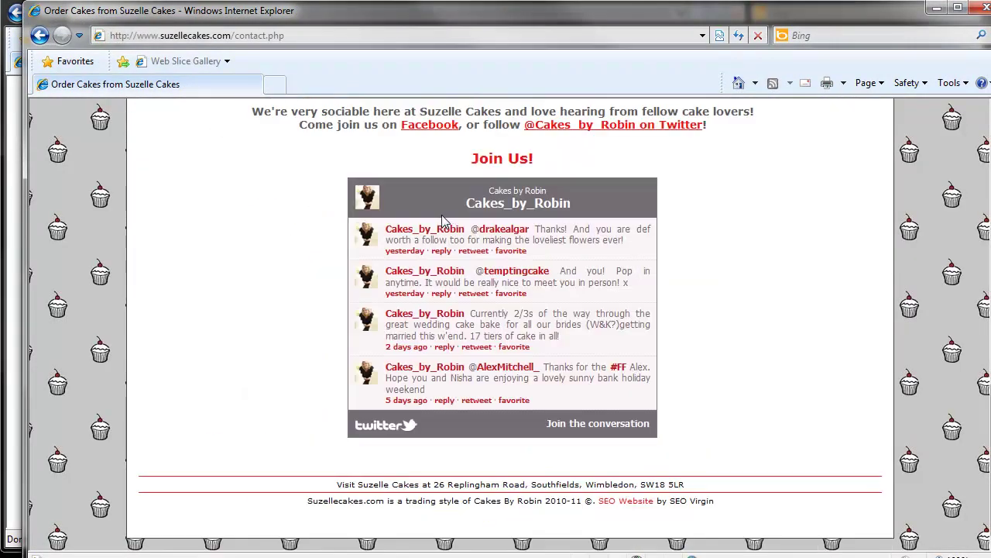
scroll(444, 221, up, 3)
scroll(443, 221, up, 3)
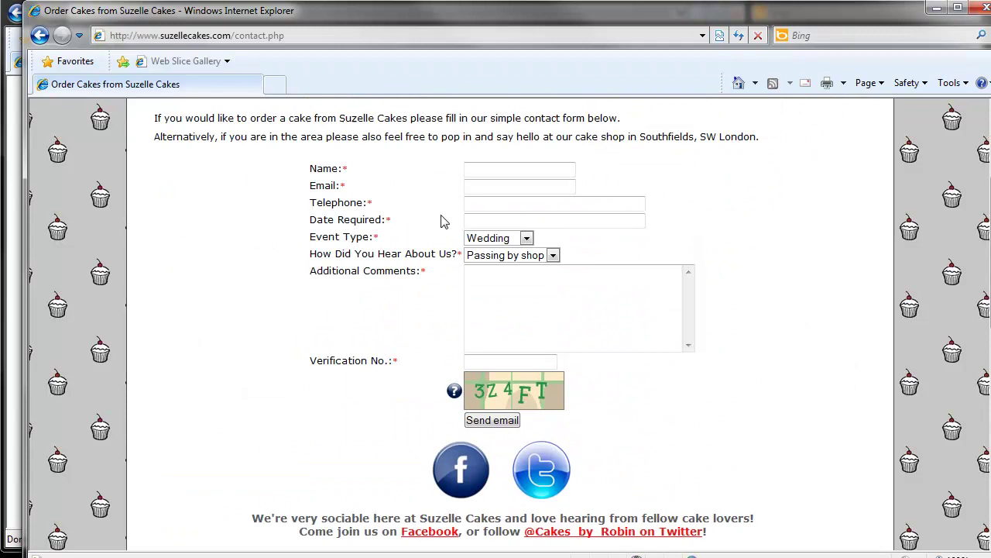
scroll(443, 221, up, 3)
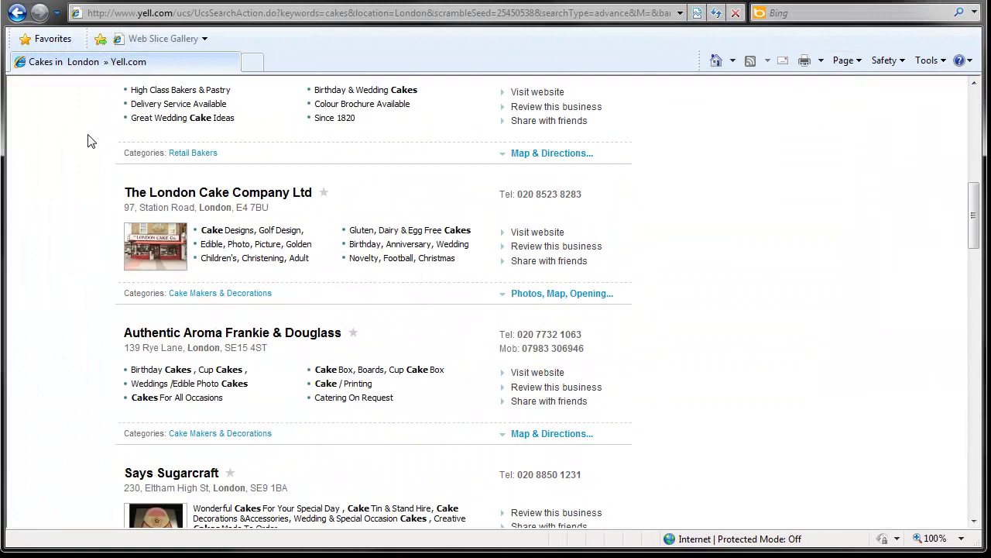
scroll(88, 147, down, 5)
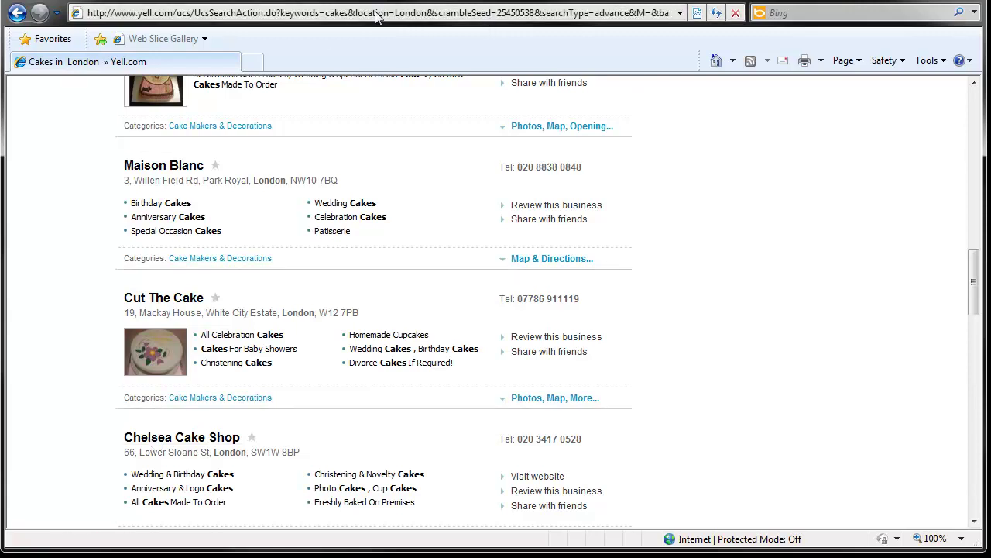
Go to results page 2, then change the address's page number to 3 to load page 3.
click(423, 13)
drag(486, 13, 691, 33)
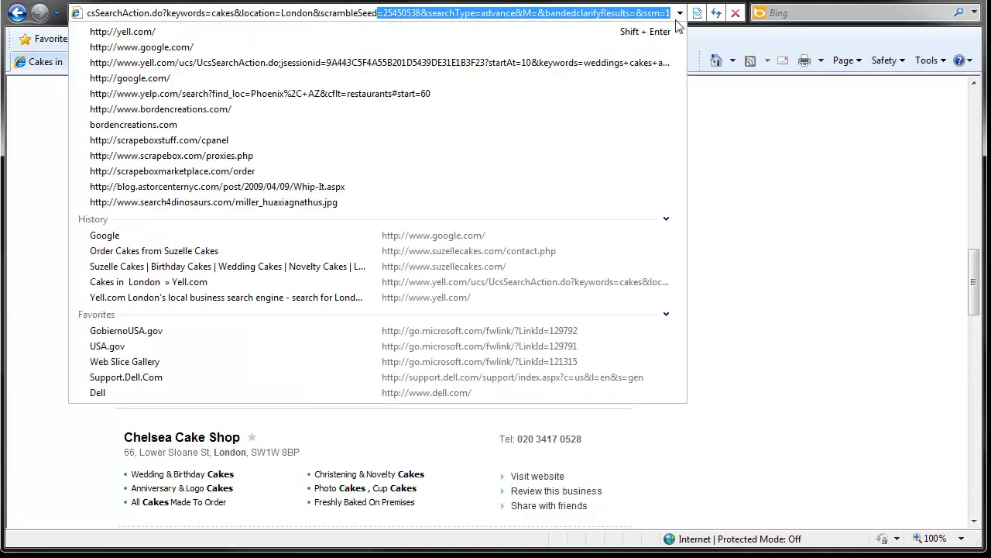
click(757, 180)
scroll(756, 180, down, 5)
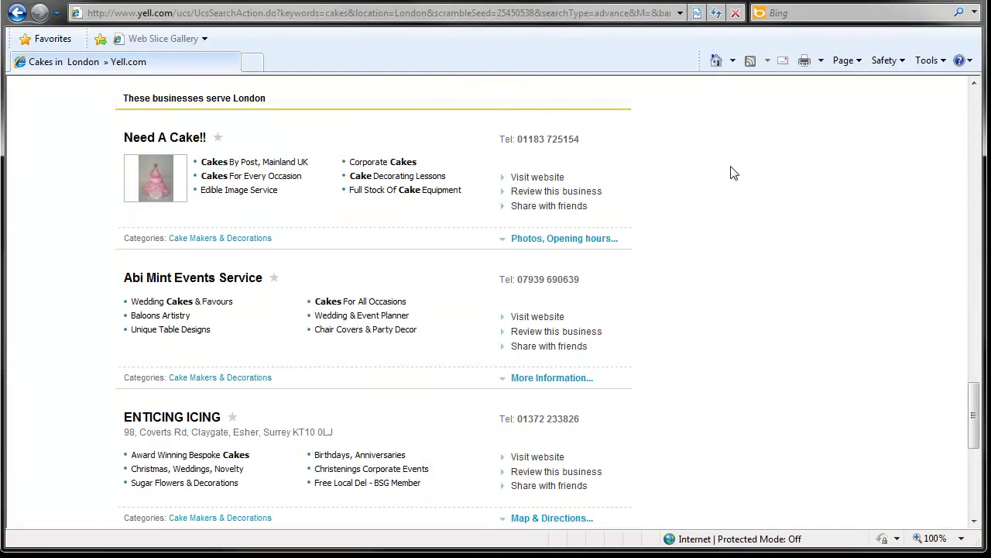
scroll(732, 175, down, 5)
click(520, 387)
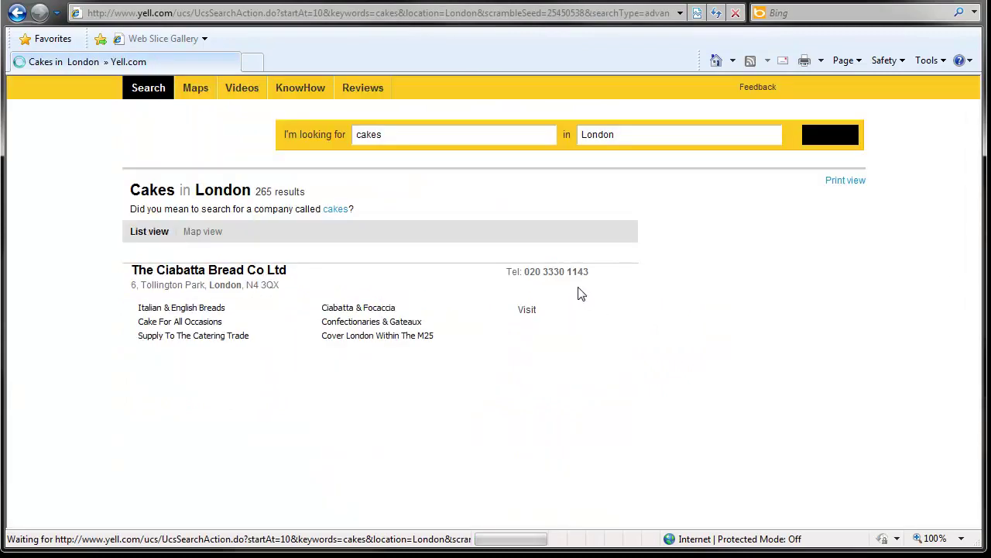
click(569, 10)
drag(569, 9, 671, 12)
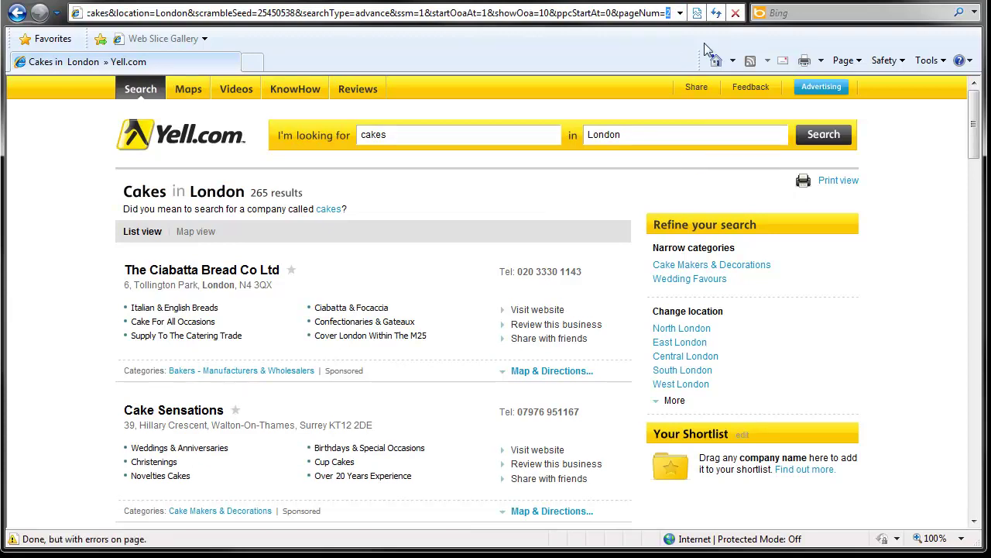
text(3)
key(Return)
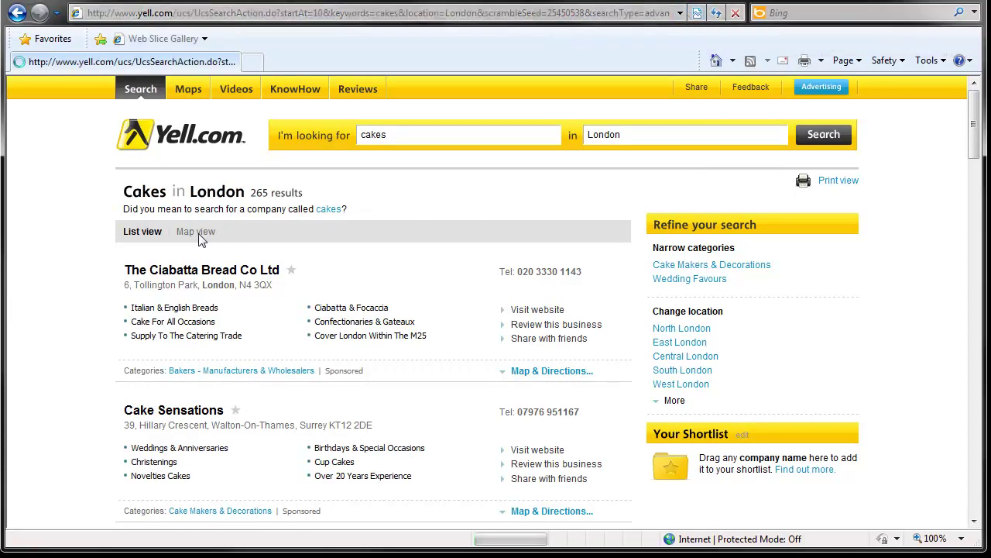
Copy the full web address of the page 3 cake results.
scroll(114, 267, down, 3)
scroll(112, 266, down, 10)
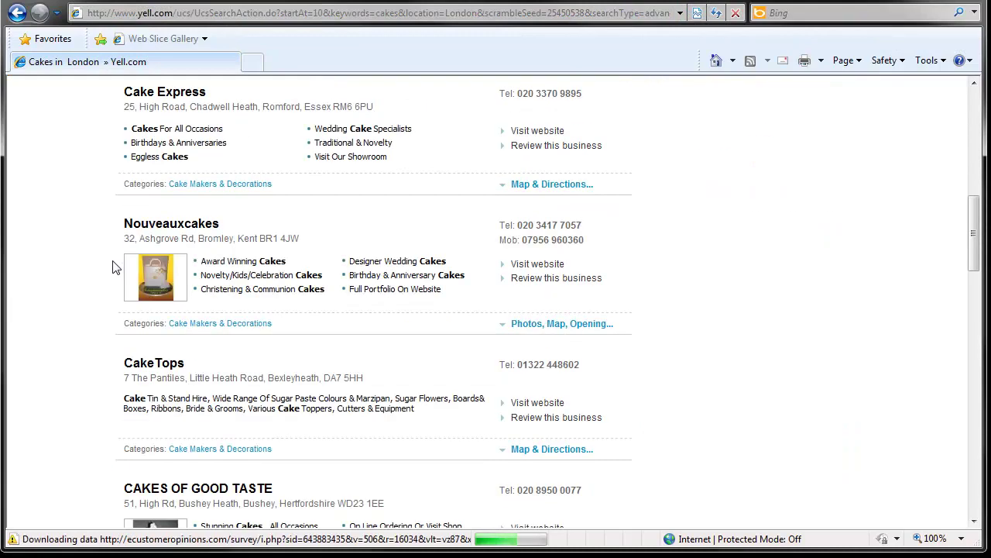
scroll(112, 266, down, 10)
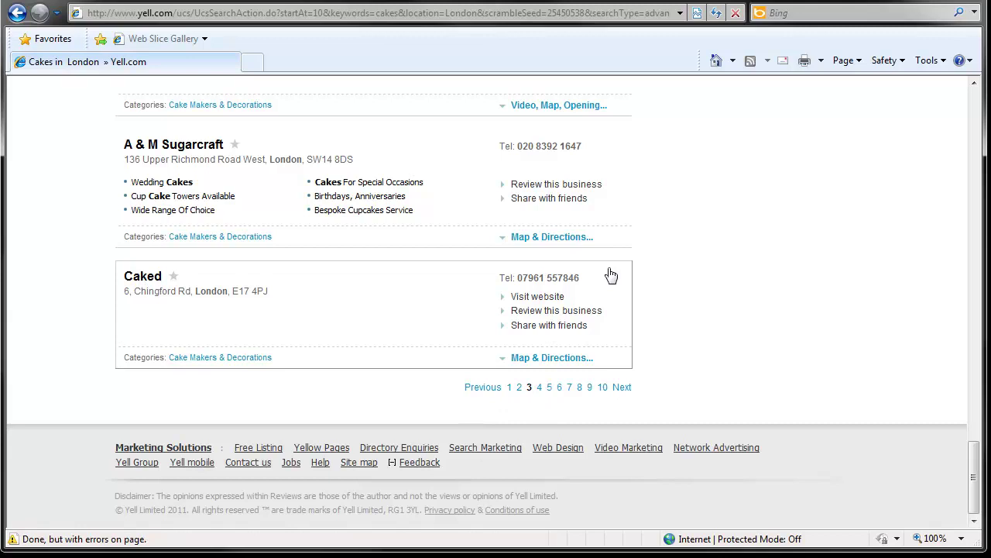
scroll(608, 272, up, 10)
scroll(604, 274, up, 10)
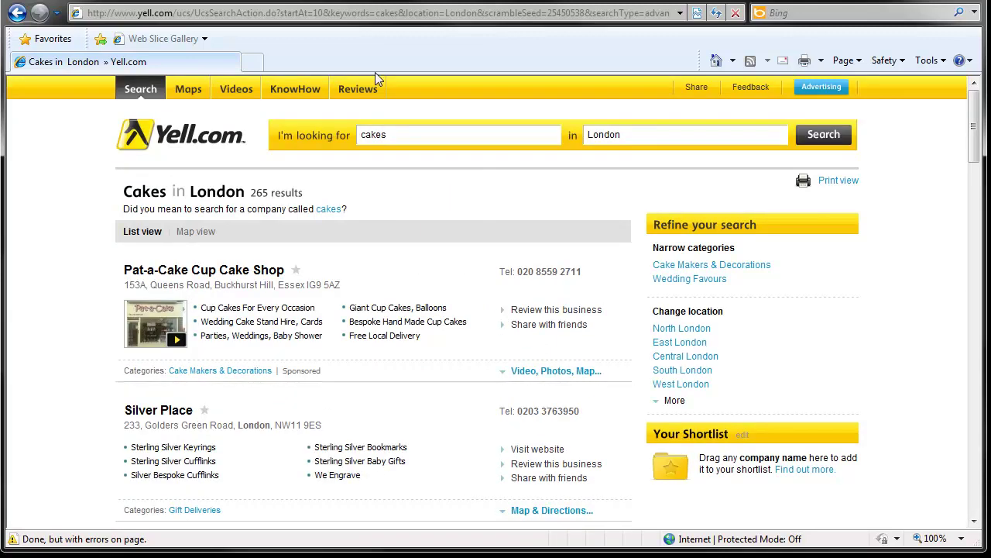
click(325, 13)
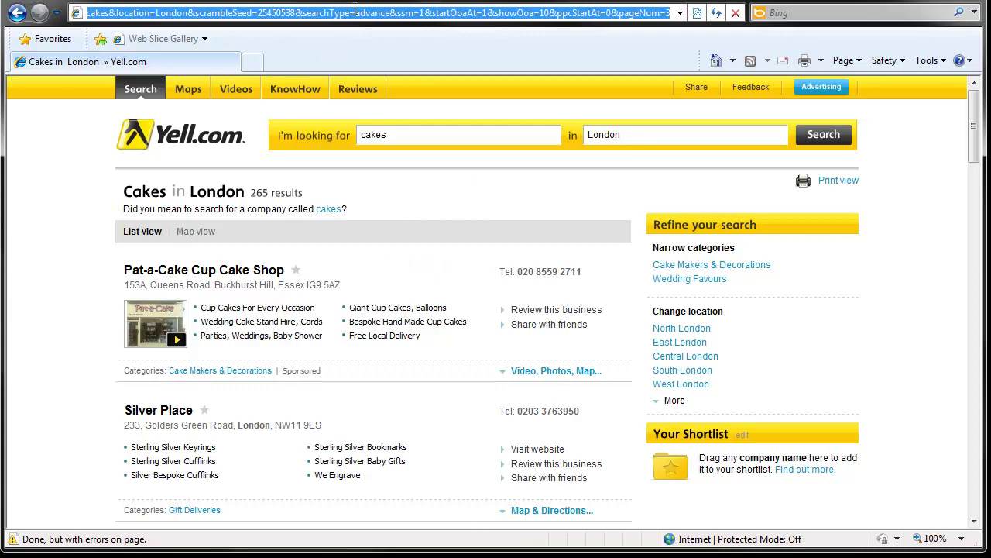
right_click(355, 8)
click(368, 60)
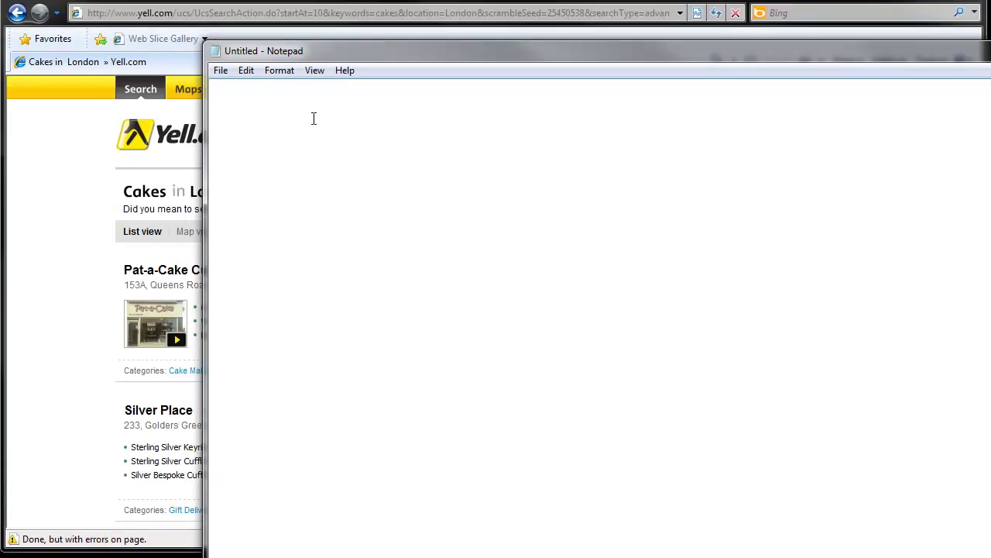
Paste the results address into the blank note and delete its trailing page number 3.
right_click(313, 118)
click(360, 187)
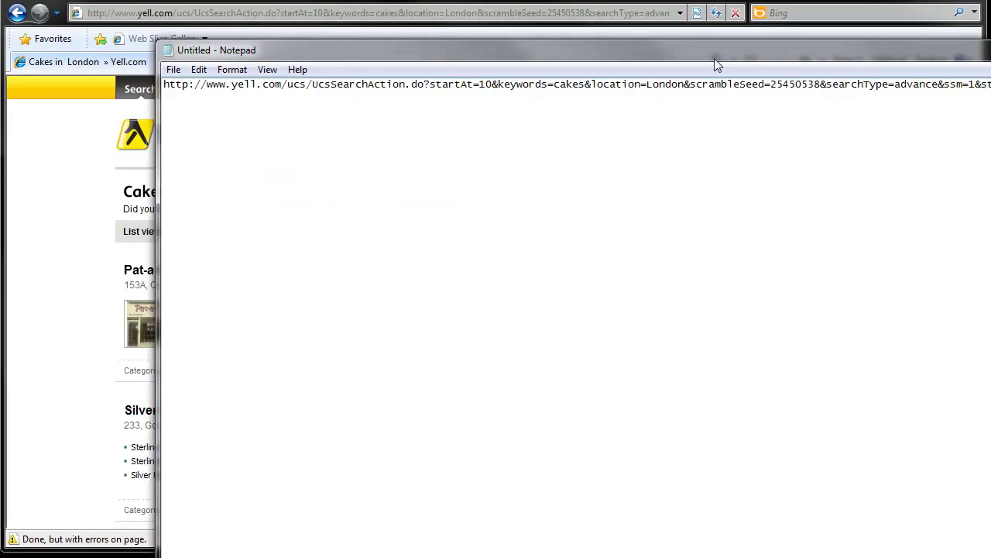
mouse_move(750, 51)
mouse_down()
mouse_move(219, 68)
mouse_move(96, 61)
mouse_up()
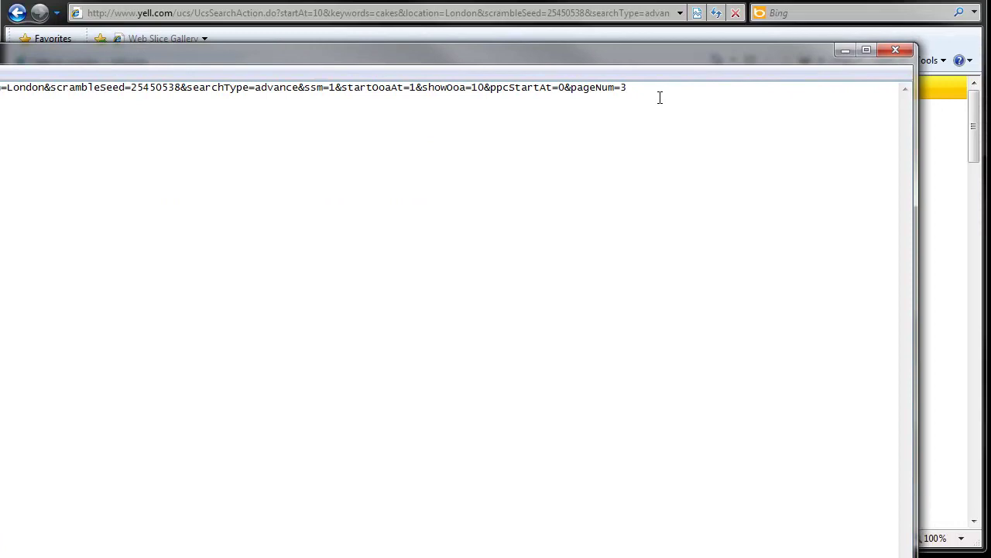
key(BackSpace)
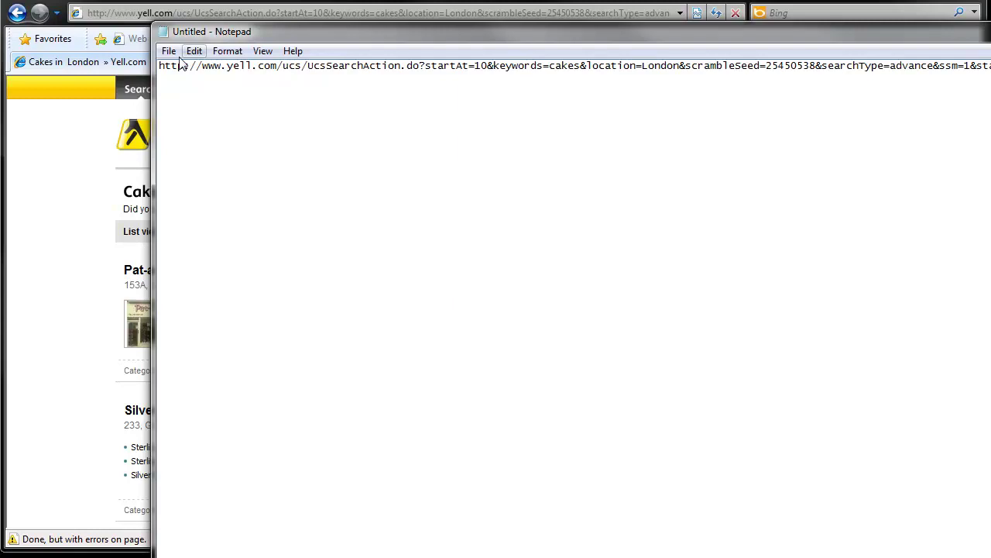
Save the note as 'Yell 1'.
click(168, 51)
click(203, 122)
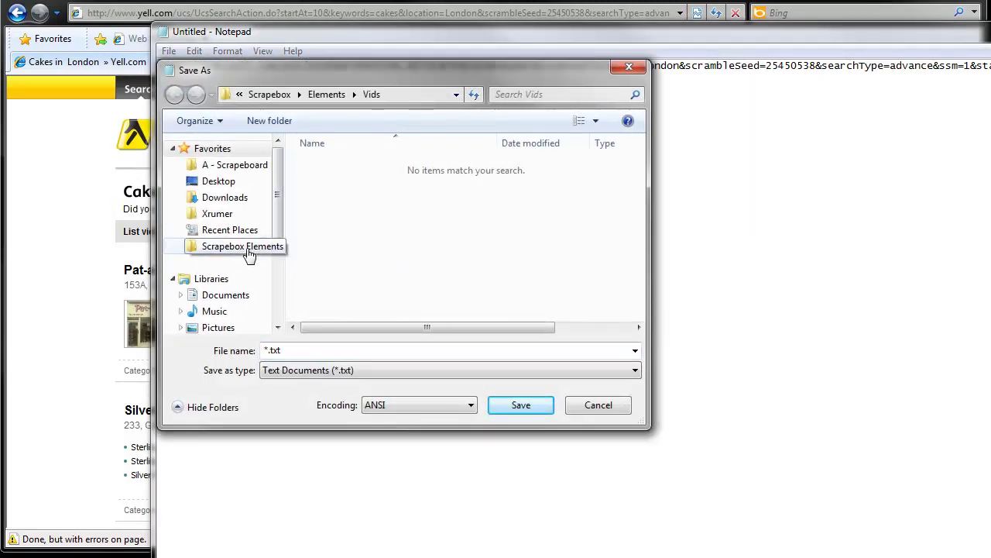
click(321, 350)
key(Home)
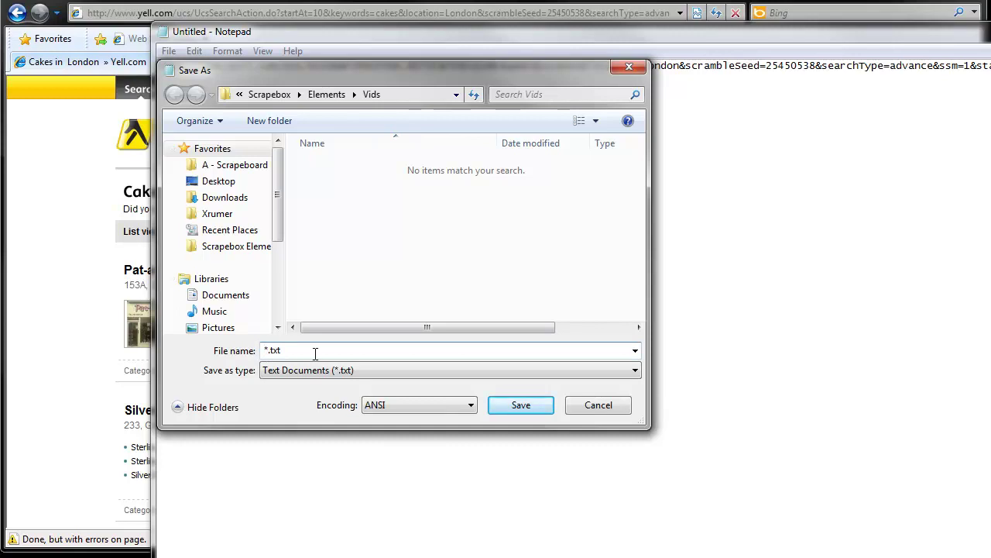
text(Yell 1)
key(Return)
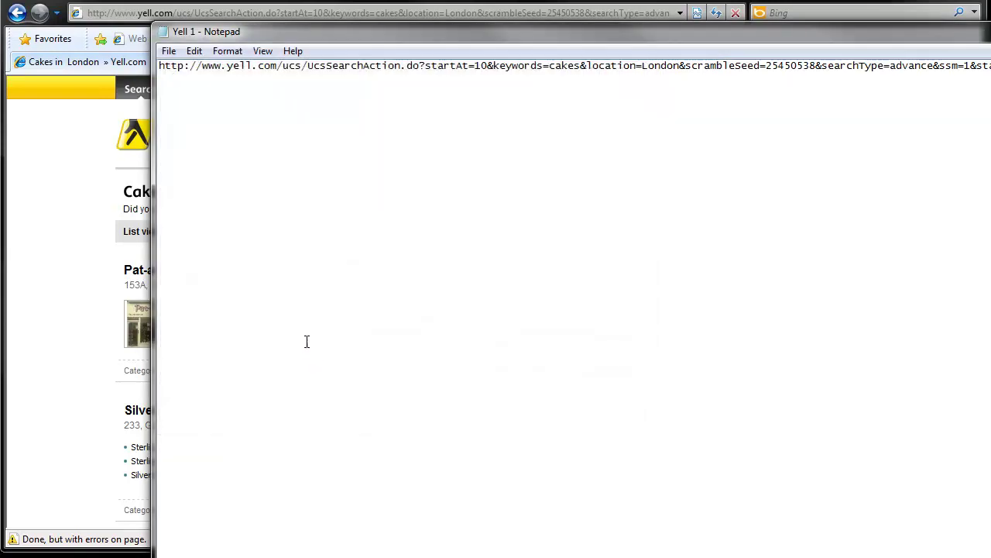
click(40, 221)
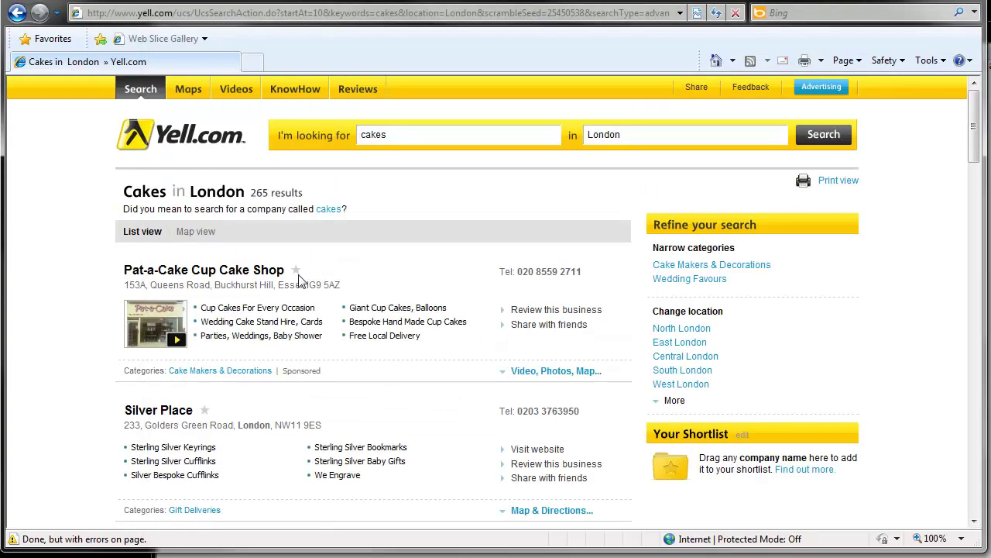
Clear the leftover numbers 1 and 2 from Excel cells B1:B2.
key(alt+Tab)
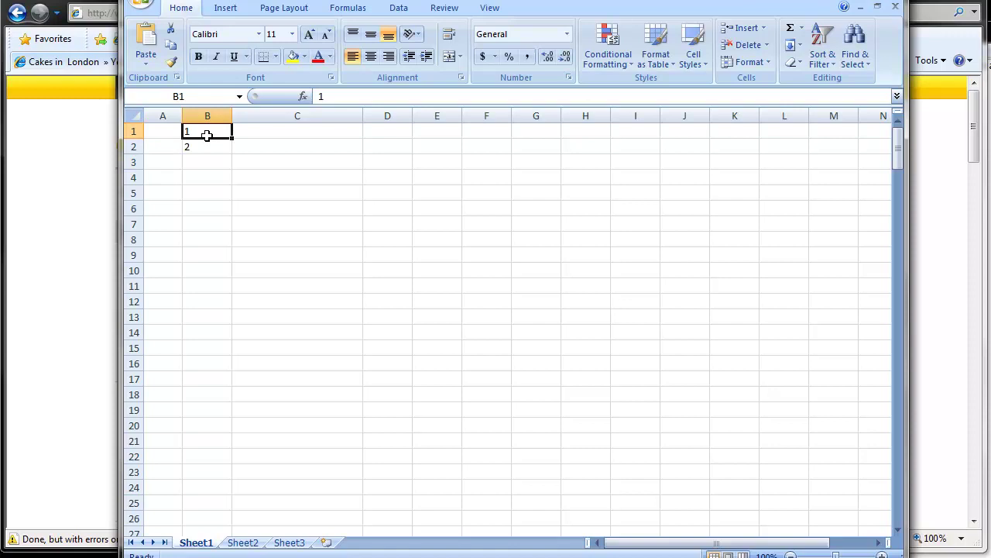
drag(207, 133, 210, 143)
key(Delete)
click(199, 129)
click(937, 129)
scroll(602, 297, down, 5)
scroll(534, 292, up, 5)
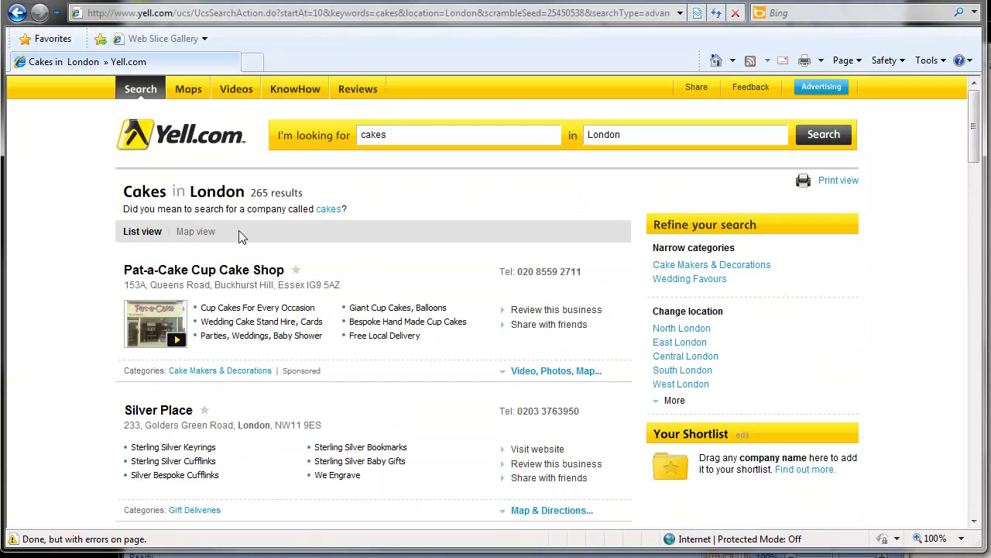
scroll(152, 232, down, 5)
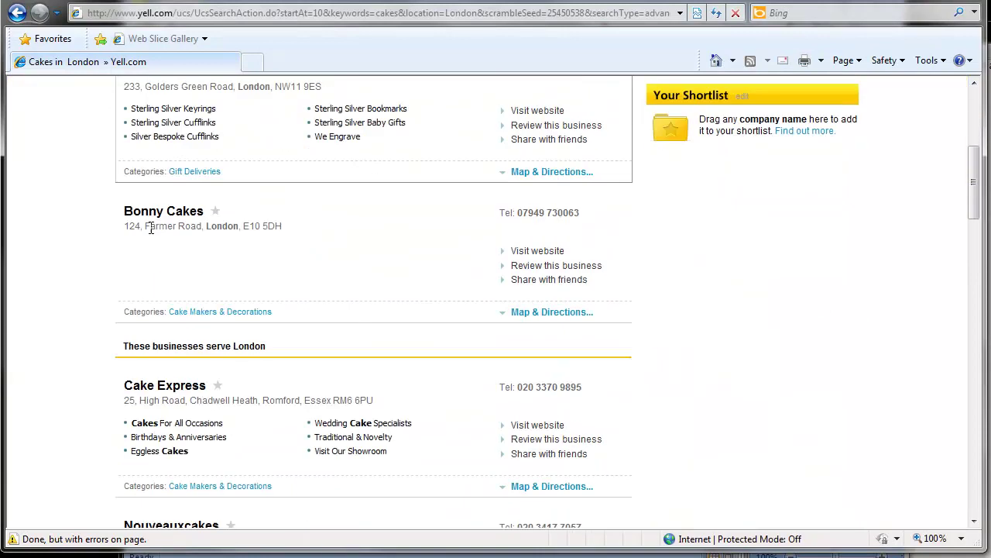
scroll(152, 233, down, 5)
scroll(152, 232, down, 5)
scroll(152, 234, down, 5)
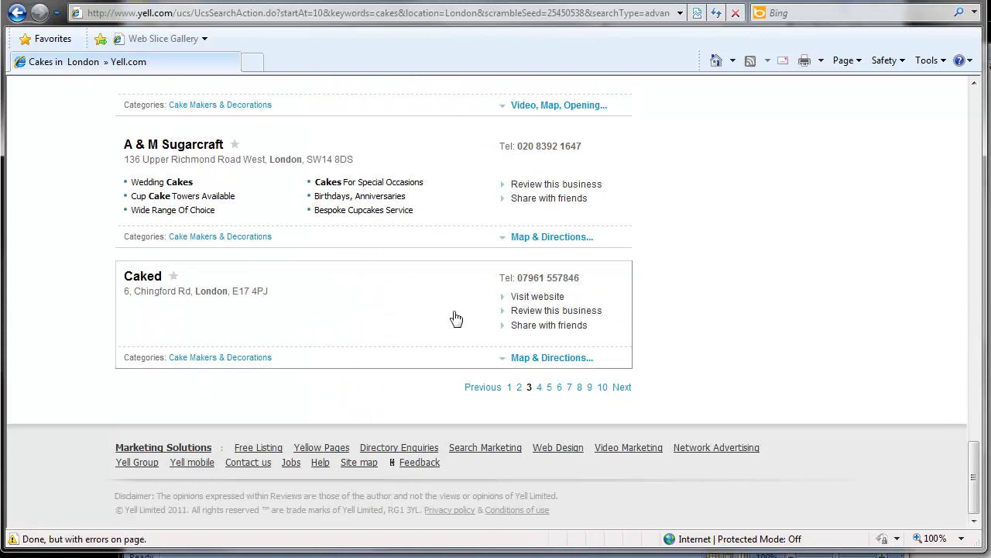
scroll(387, 318, up, 10)
scroll(387, 318, up, 10)
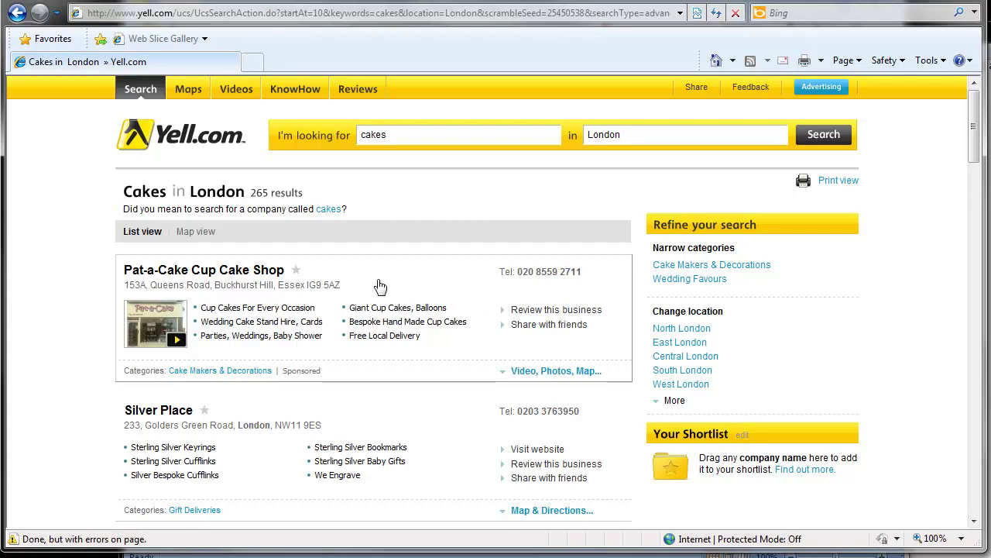
scroll(380, 286, down, 10)
scroll(372, 284, down, 5)
scroll(500, 374, up, 6)
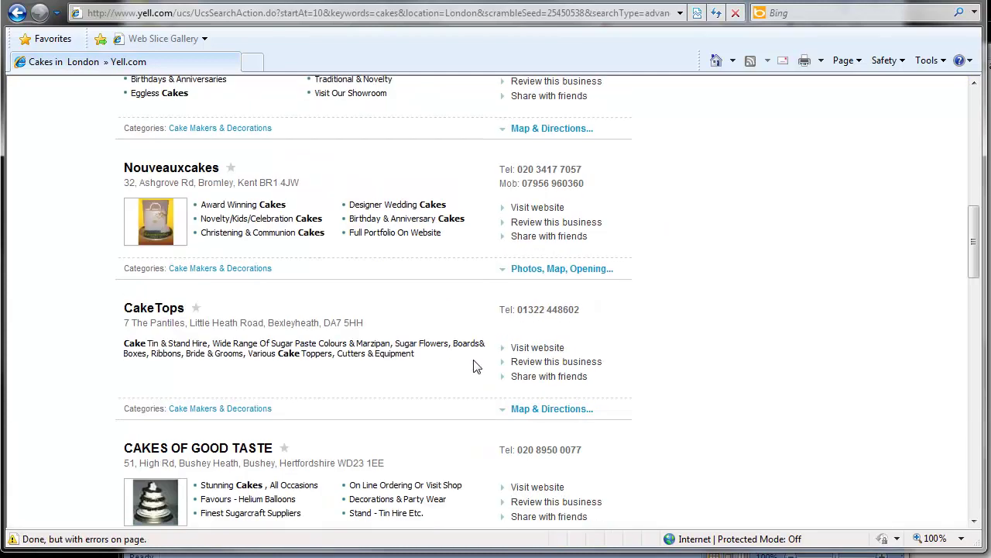
scroll(476, 367, up, 10)
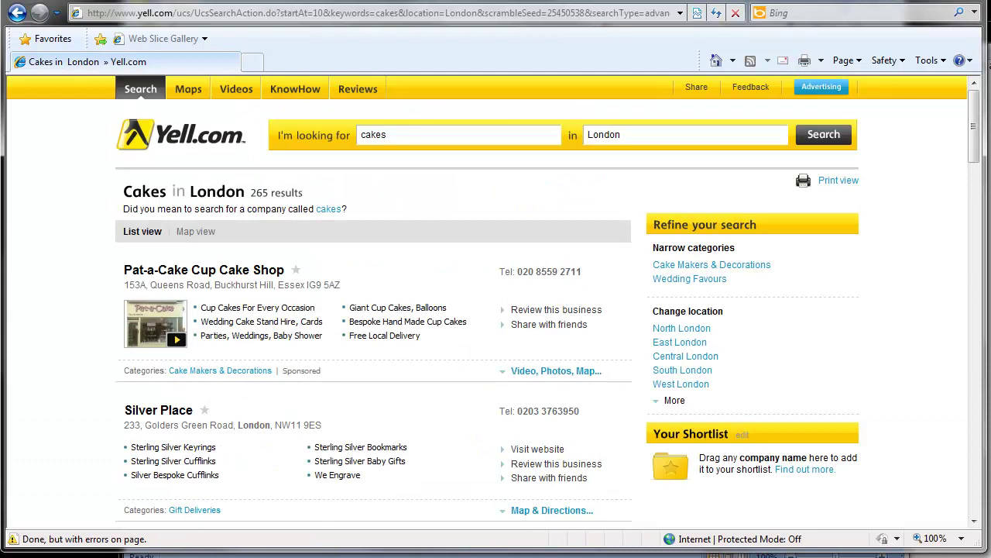
key(alt+Tab)
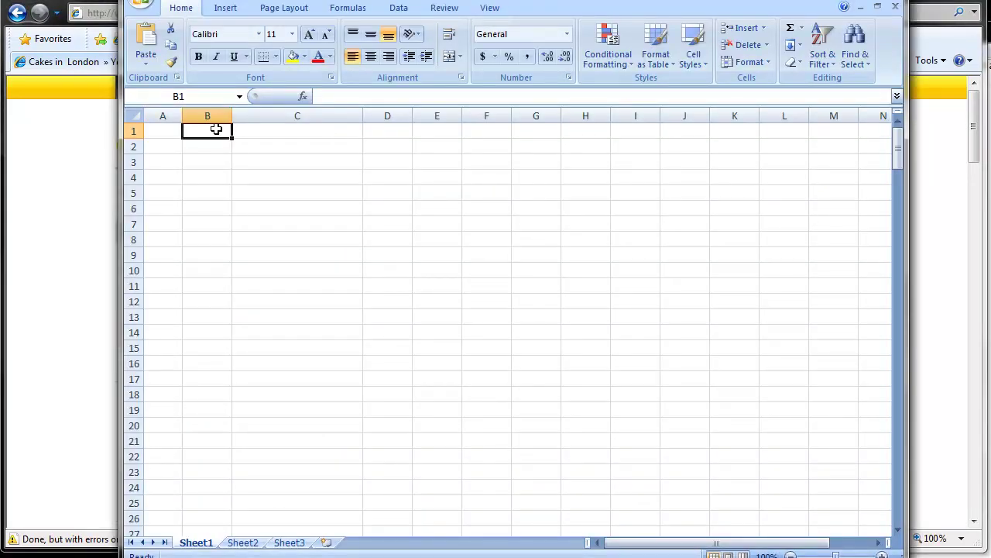
Enter 1 in B1 and the formula =B1+1 in B2.
text(1)
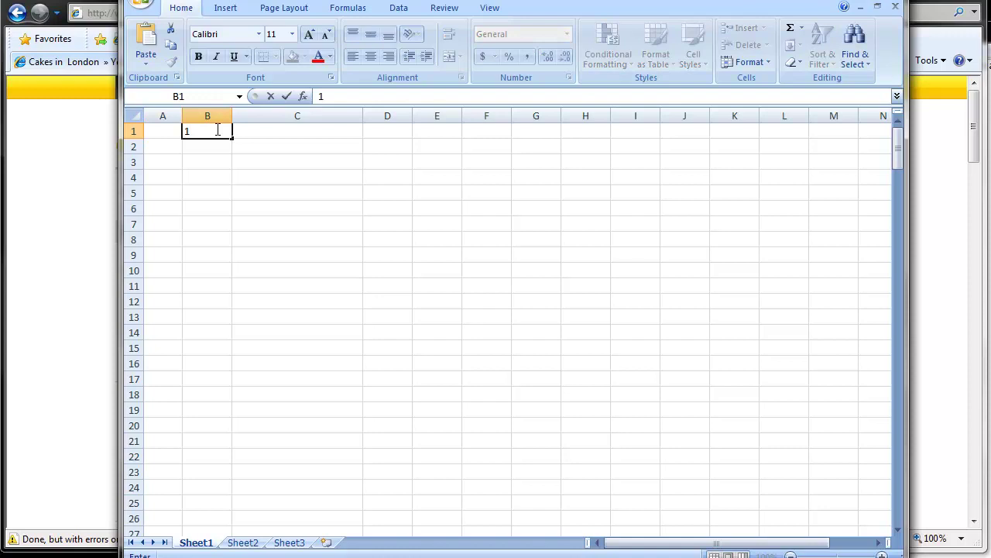
key(Return)
text(2)
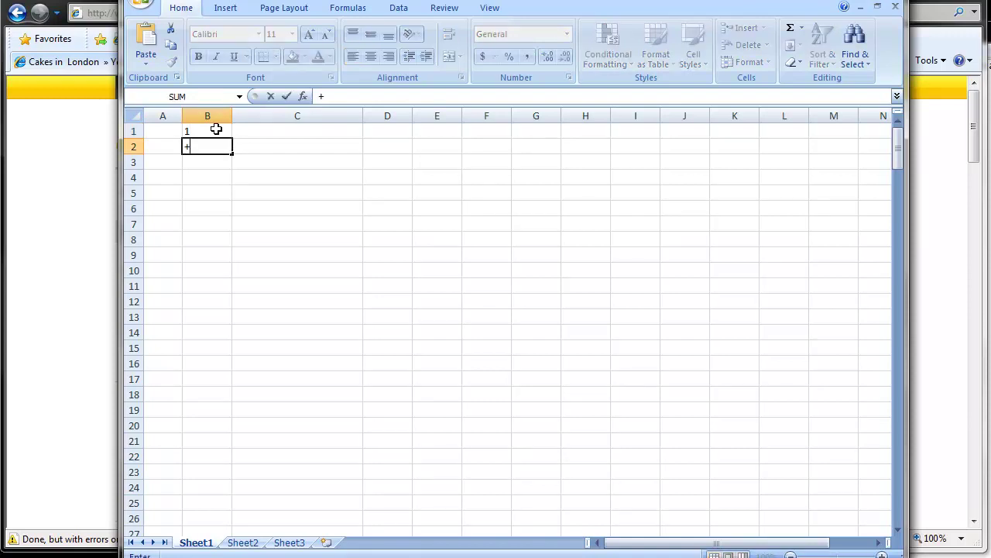
key(BackSpace)
text(=)
text(B1)
key(Return)
Copy B2's formula down through B26 so column B counts 1 to 26, and select B1:B26.
click(209, 147)
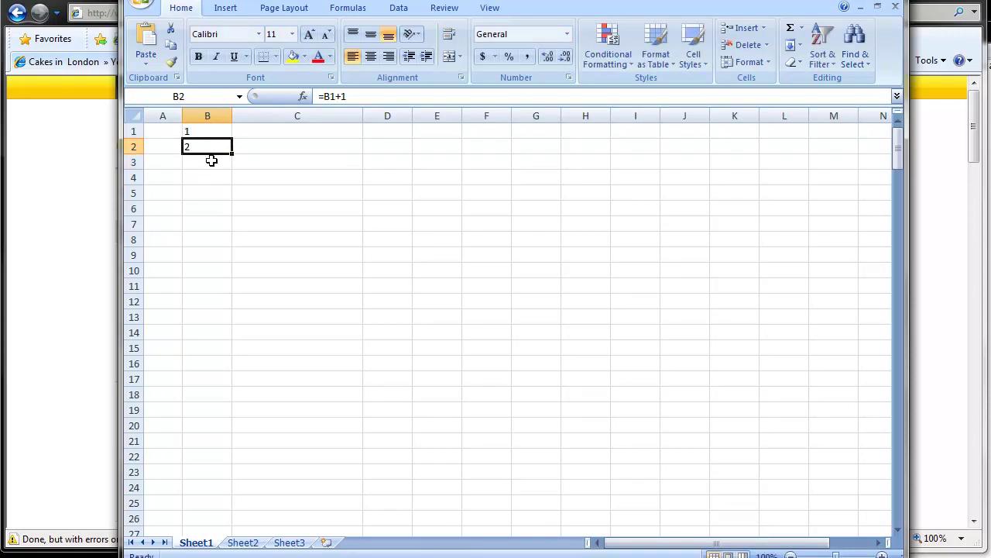
click(211, 160)
right_click(208, 145)
click(226, 172)
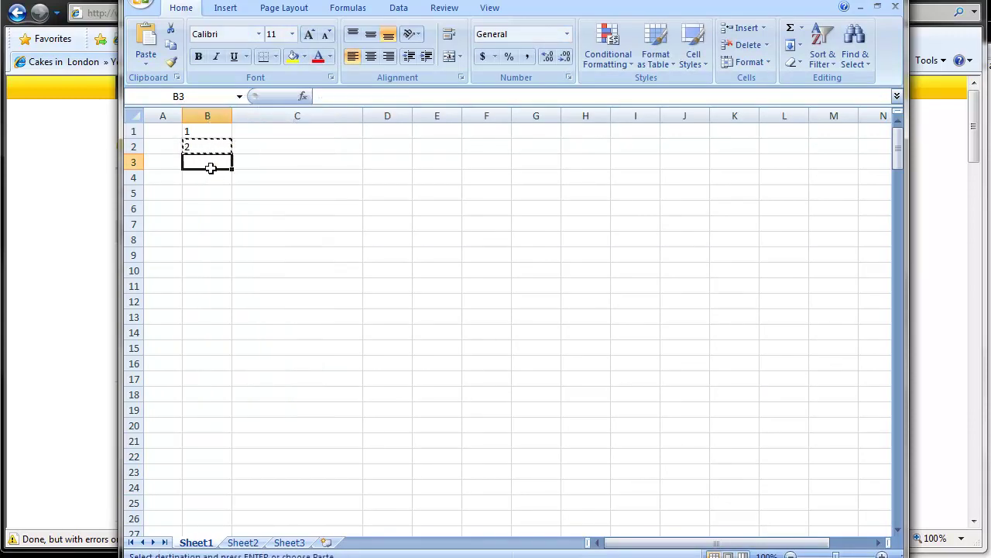
drag(210, 167, 207, 516)
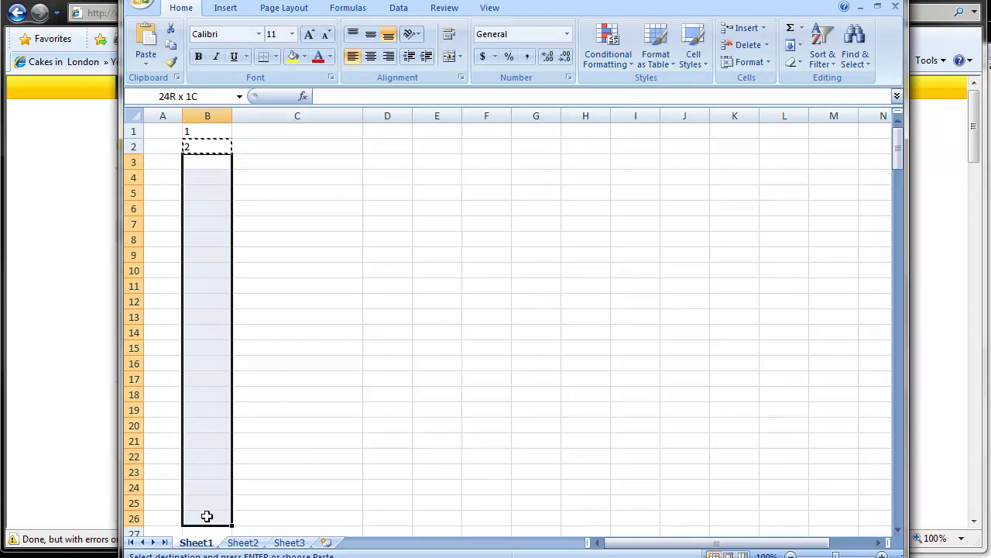
right_click(202, 478)
click(254, 277)
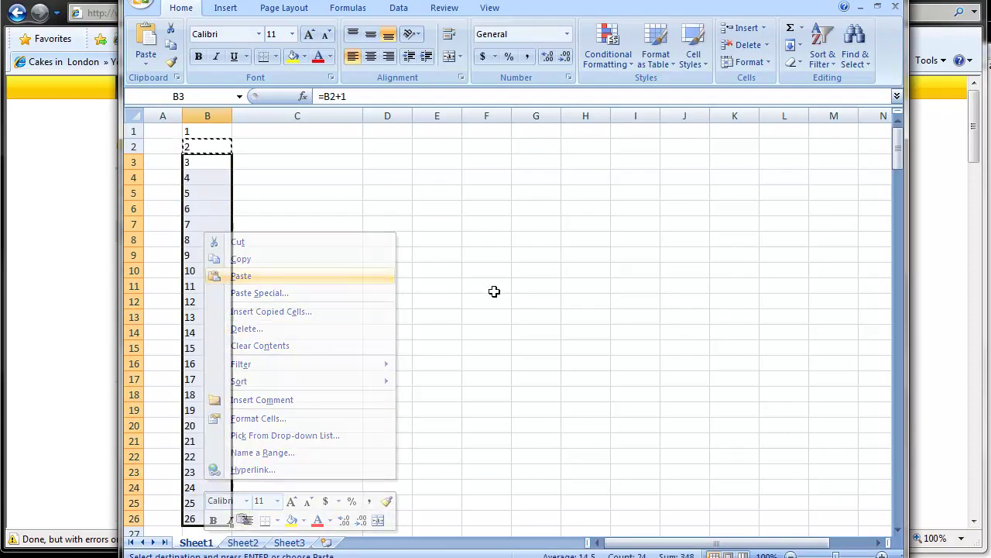
click(416, 268)
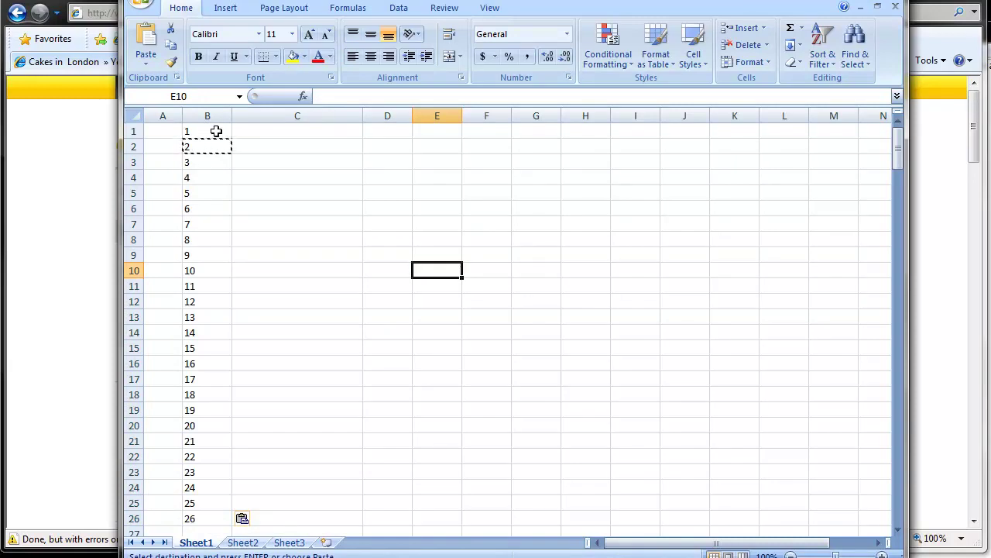
drag(214, 128, 206, 470)
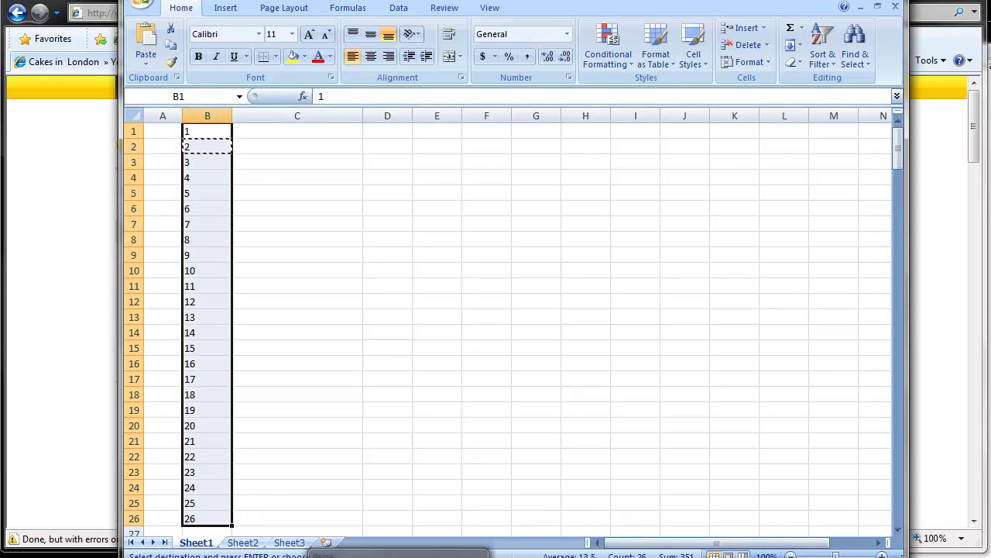
key(alt+Tab)
In a new tab, search Google for 'sequential number generator'.
click(253, 61)
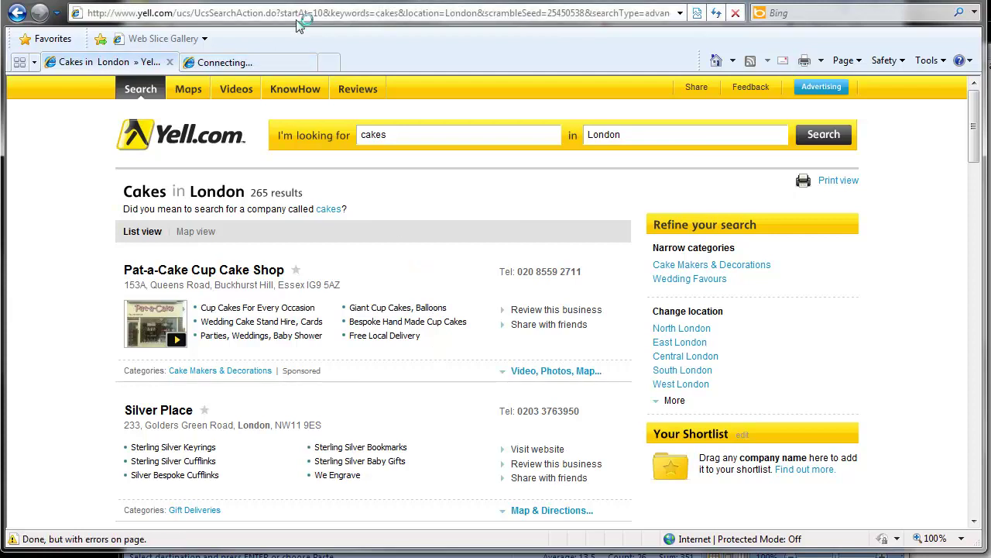
text(goo)
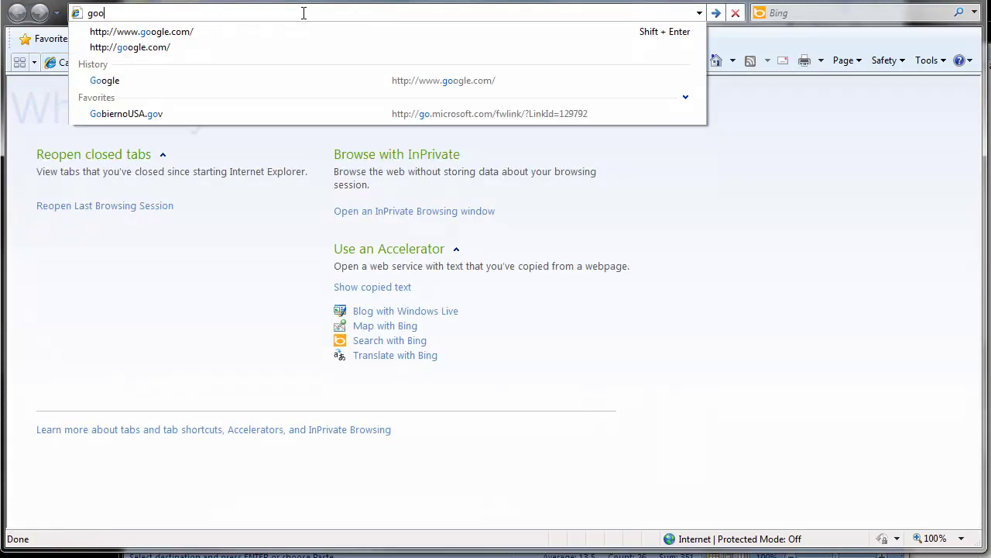
text(gle)
key(Return)
text(se)
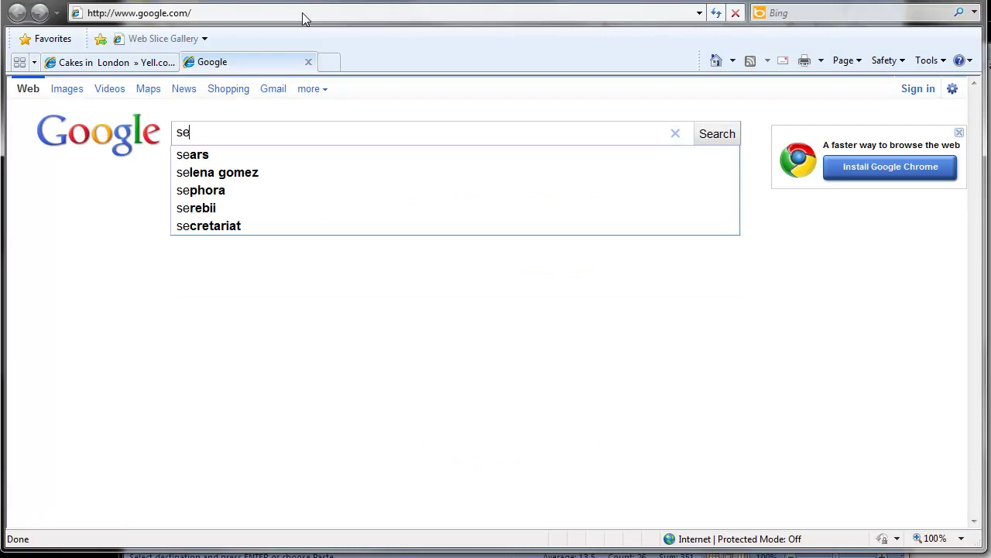
text(quen)
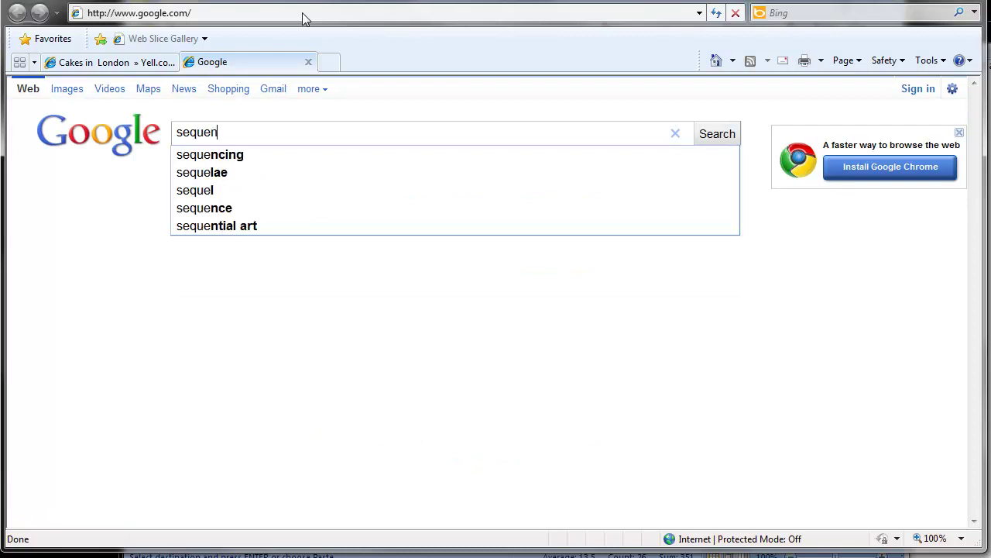
text(tial num)
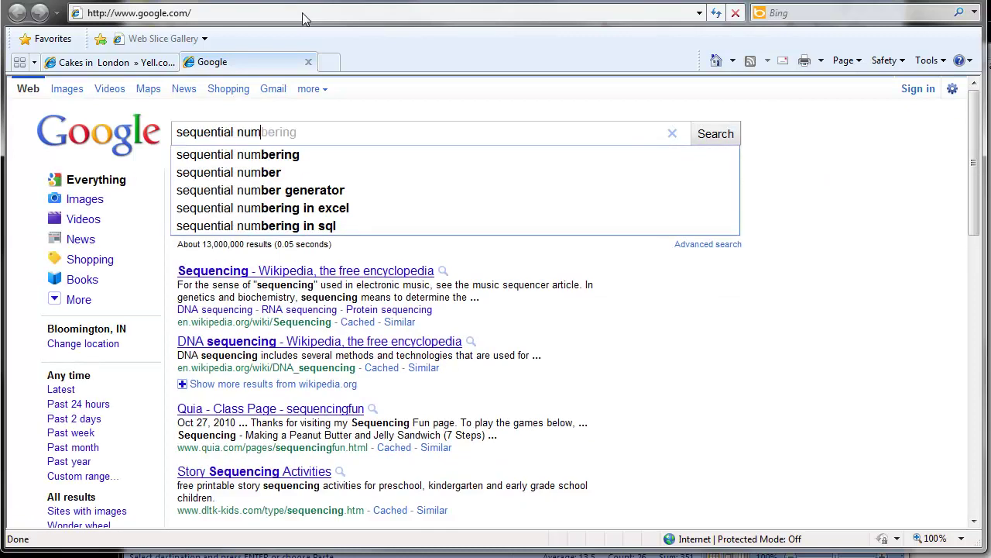
key(Down)
key(Down)
key(Down)
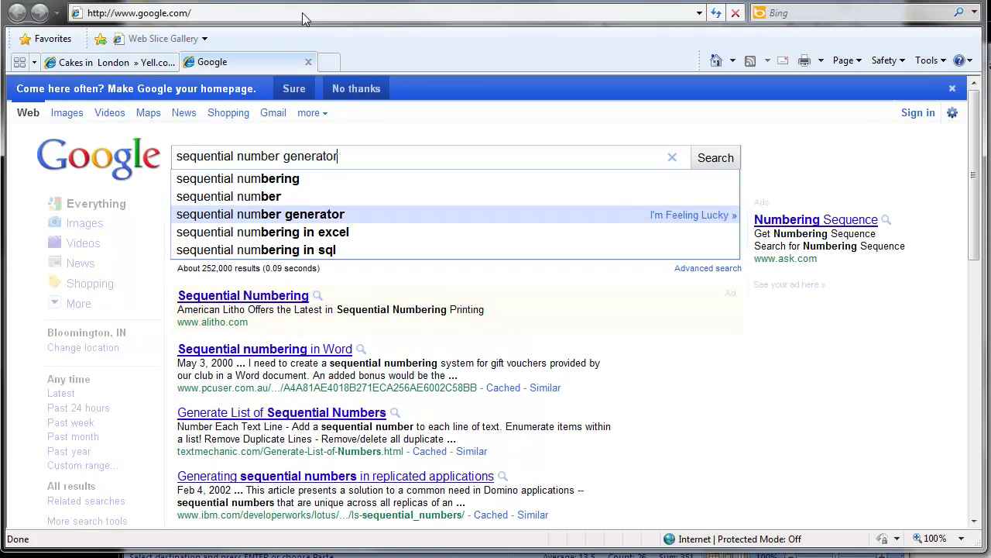
key(Return)
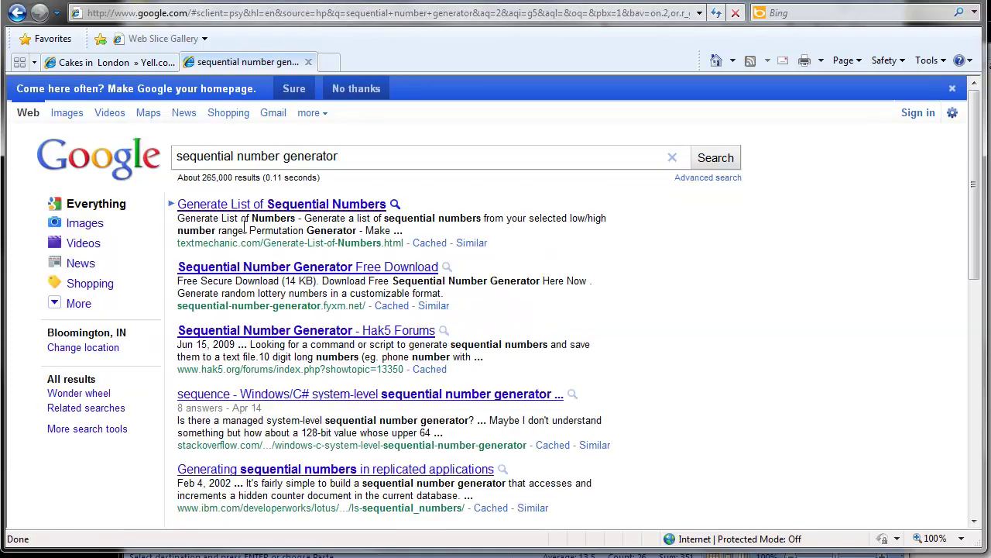
On Text Mechanic's sequential numbers page, generate a list of numbers 1 to 26.
click(266, 206)
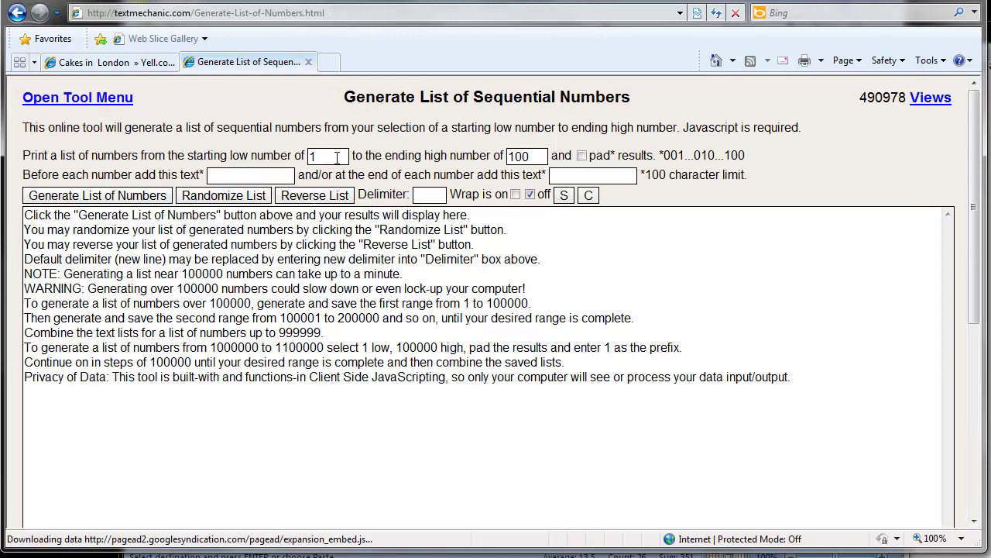
drag(534, 157, 454, 193)
text(26)
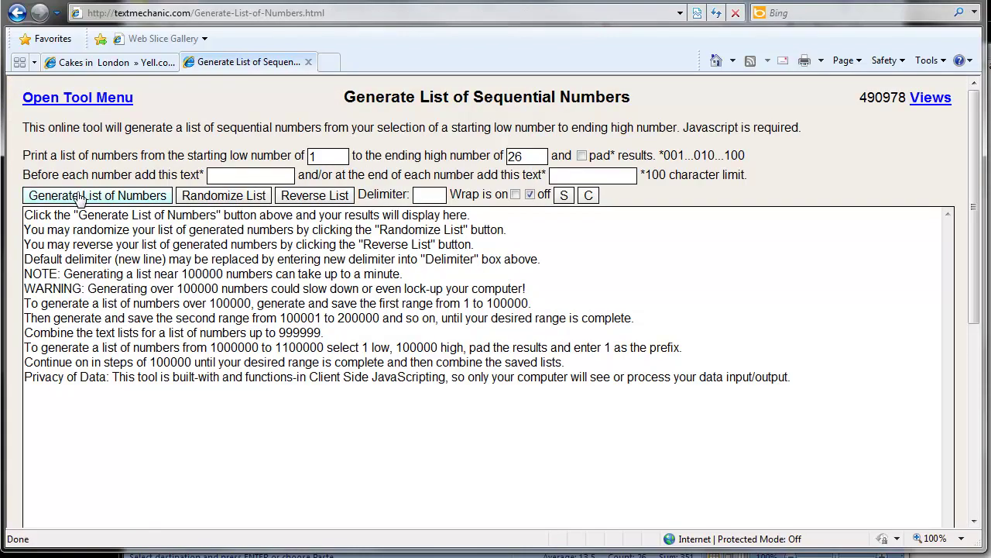
click(85, 197)
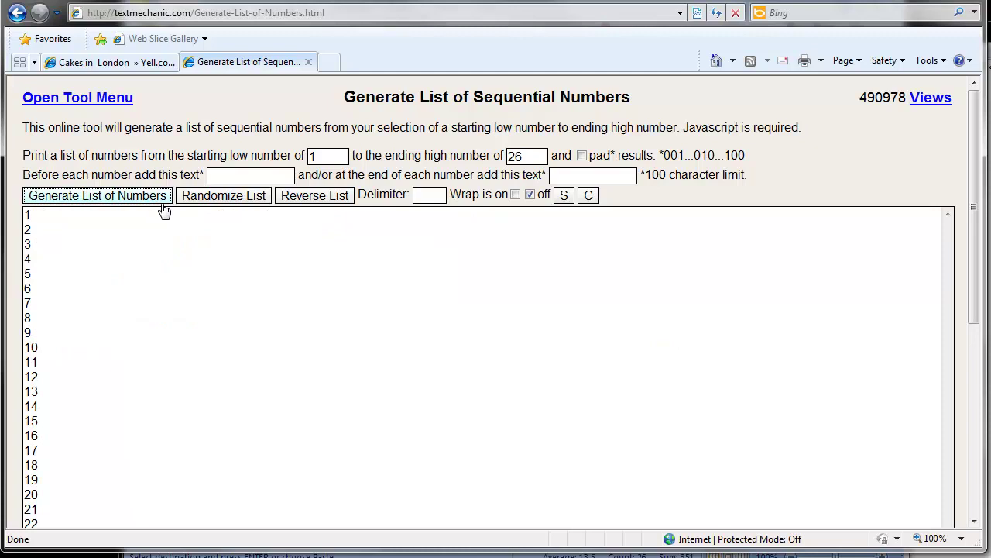
scroll(183, 281, down, 5)
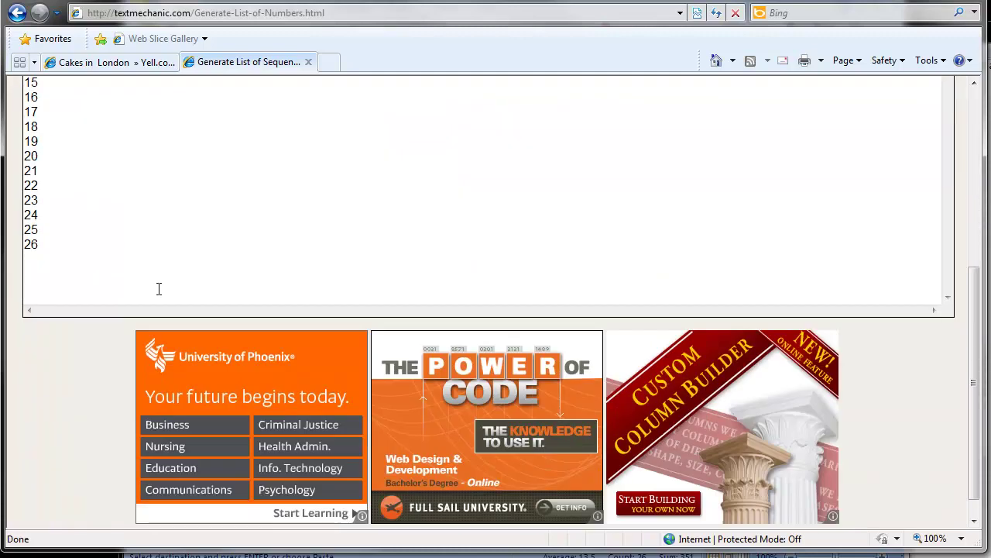
scroll(158, 287, up, 5)
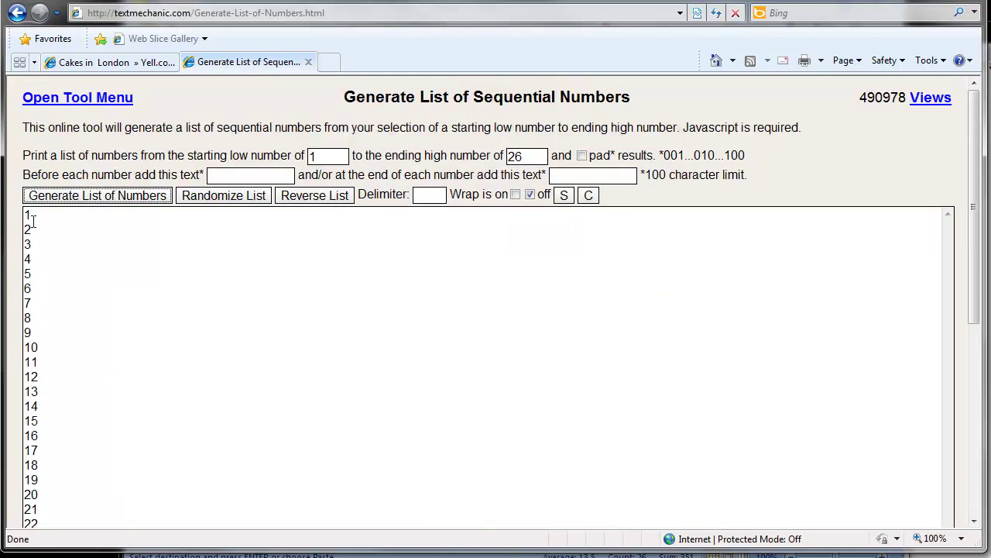
drag(31, 217, 62, 511)
scroll(104, 416, down, 5)
scroll(108, 419, up, 5)
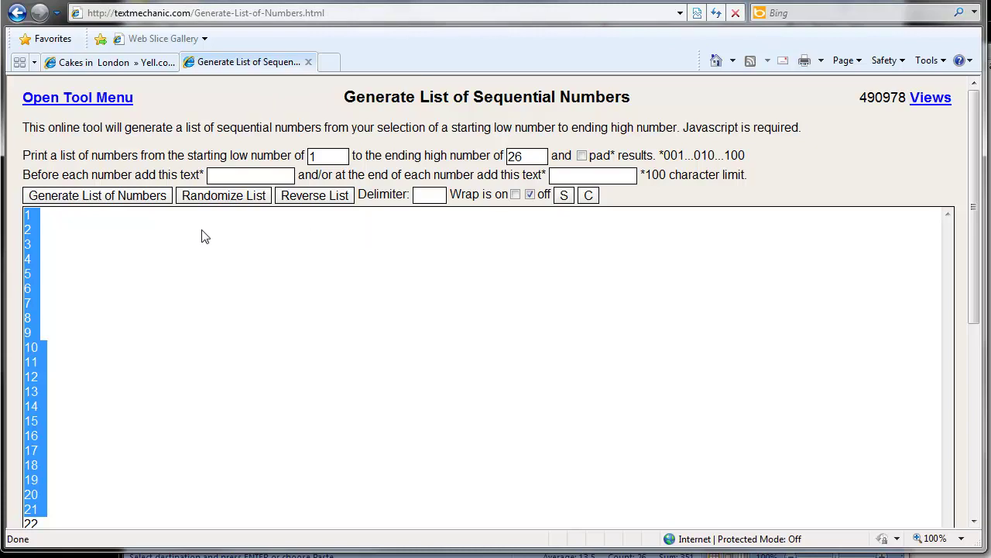
click(103, 220)
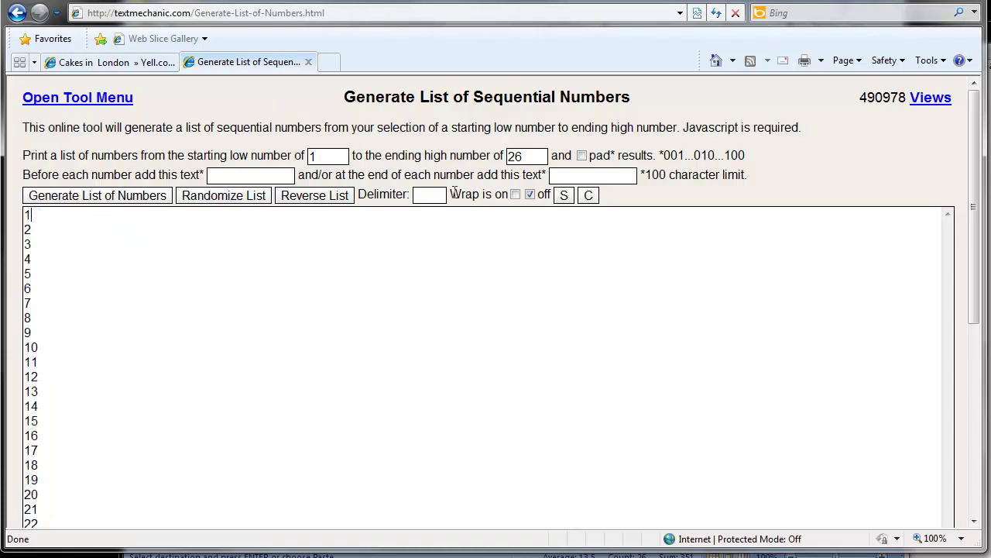
Append 0 to each number and regenerate, giving 10 through 260.
click(608, 175)
text(0)
click(159, 196)
click(62, 224)
scroll(62, 225, down, 3)
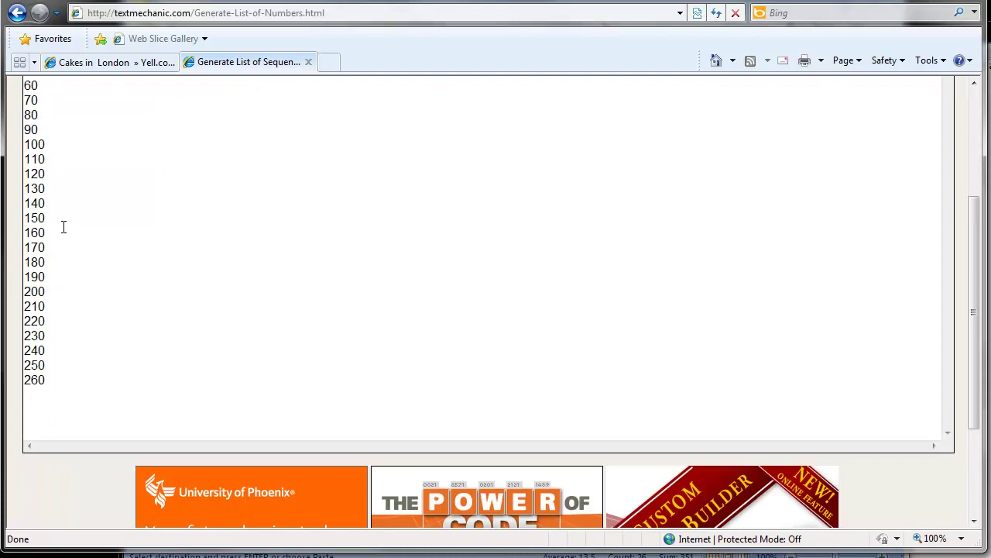
scroll(61, 224, up, 3)
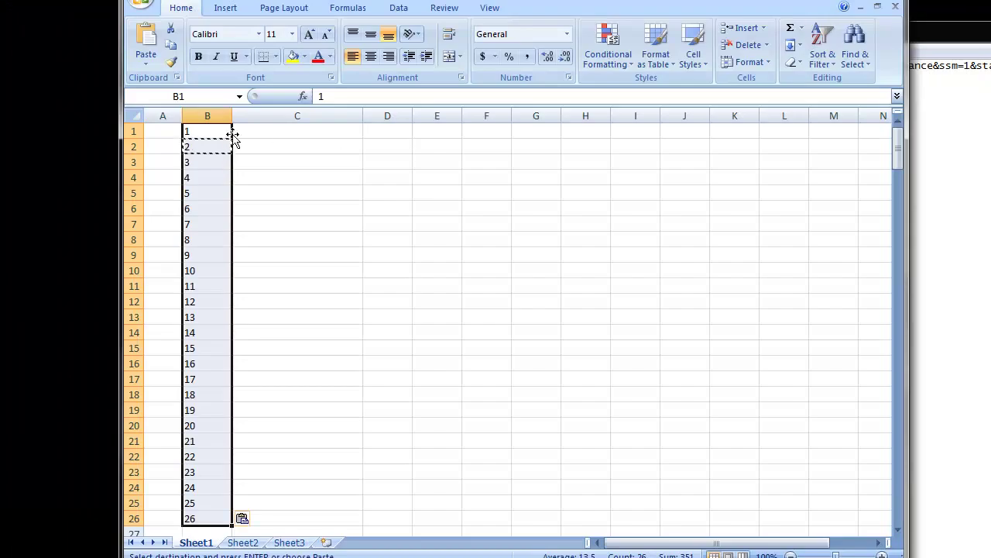
Try B1 starting at 0 and B2's formula adding 10.
click(205, 130)
double_click(213, 132)
text(0)
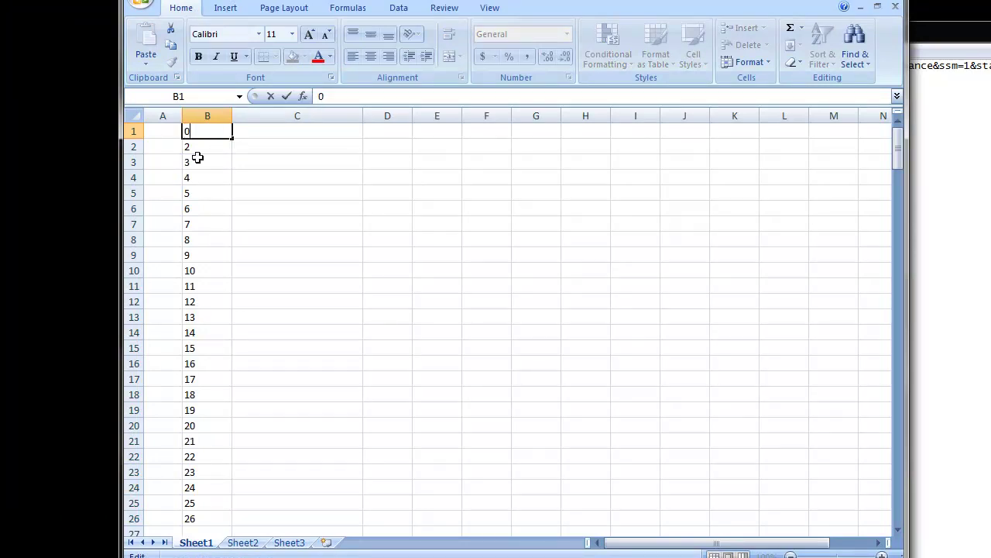
key(Return)
click(385, 96)
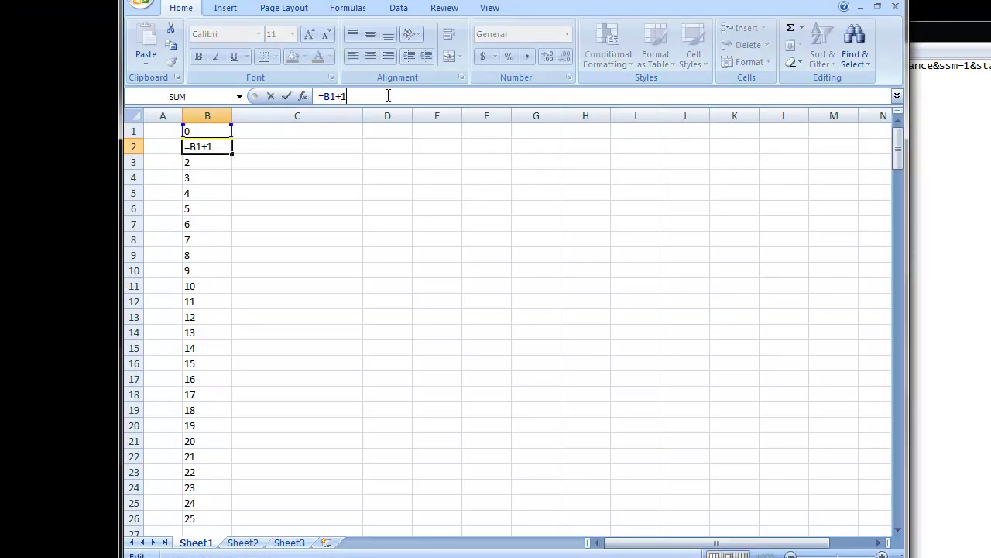
text(0)
key(Return)
click(376, 192)
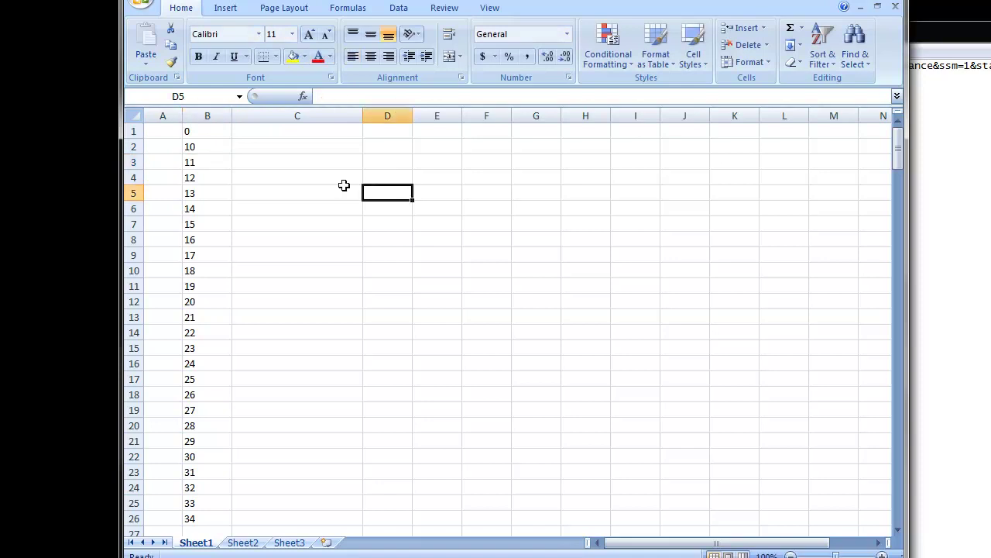
Restore B1 to 1 and B2 to =B1+1, then copy the numbers 1–26 in B1:B26.
click(213, 130)
click(346, 96)
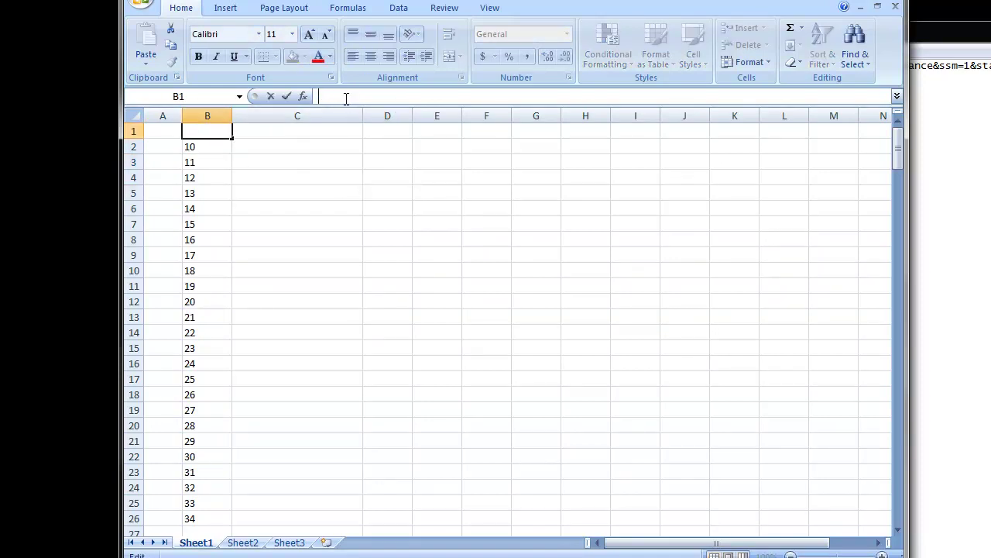
text(1)
key(Return)
click(370, 97)
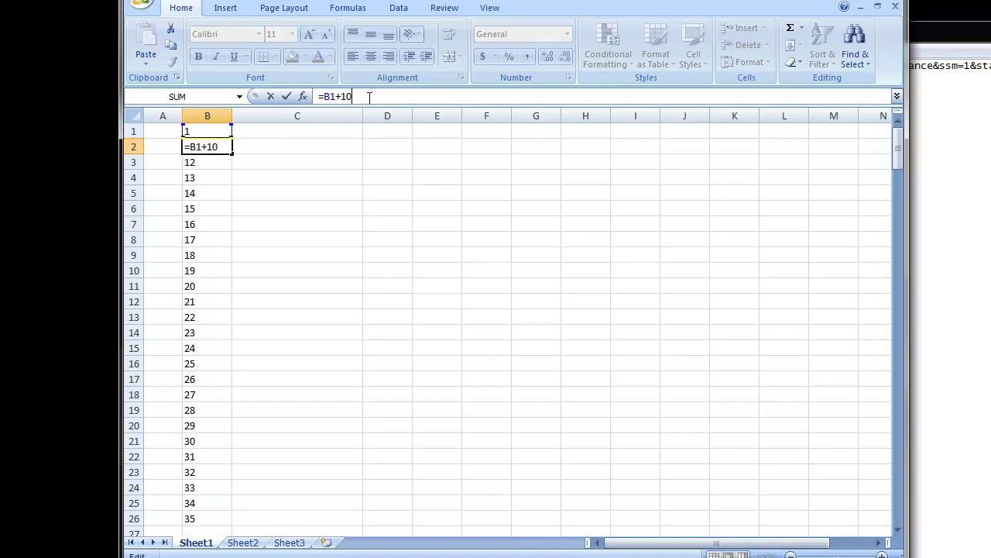
key(BackSpace)
key(Return)
drag(204, 131, 215, 513)
right_click(204, 443)
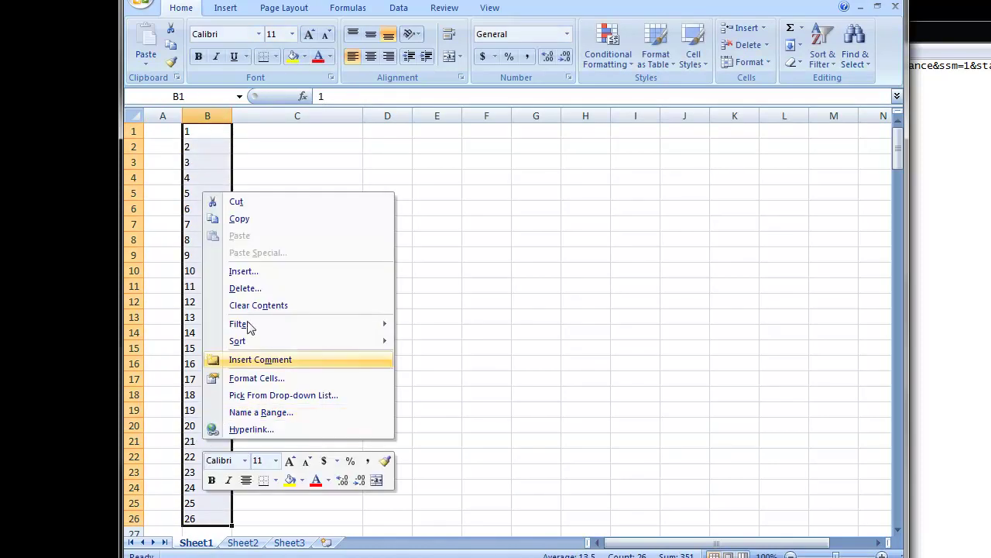
click(258, 218)
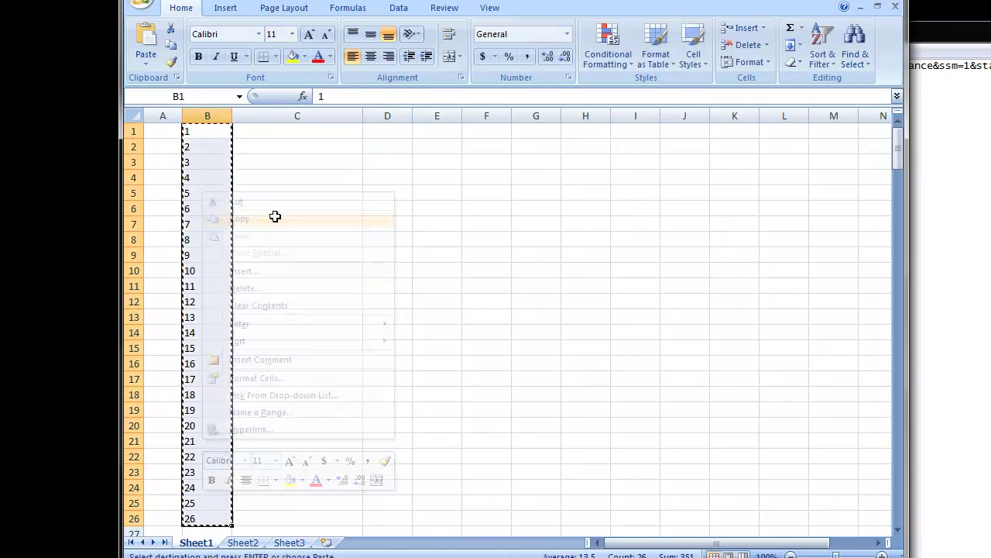
click(983, 195)
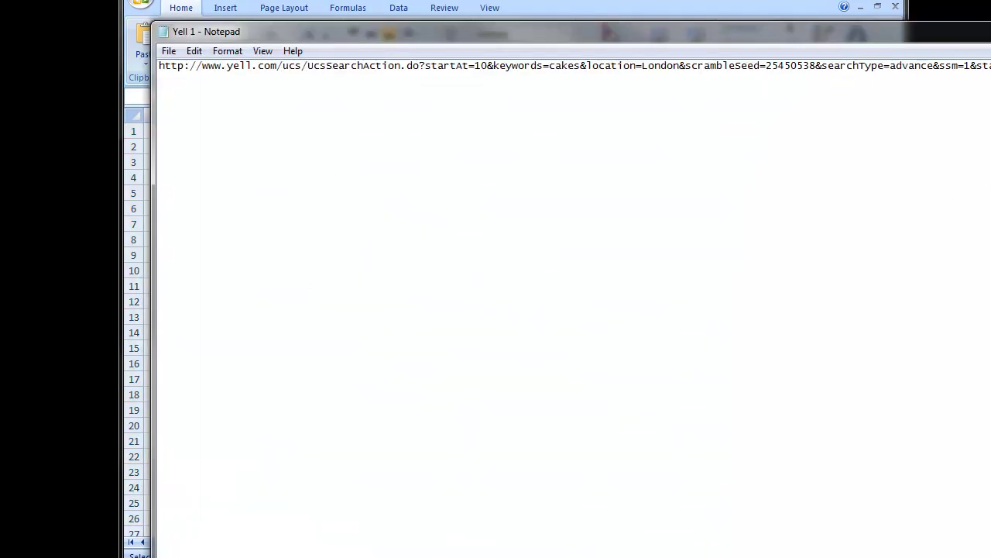
Close the numbers note and paste the numbers 1–26 into Scrapebox's Keywords box.
key(super)
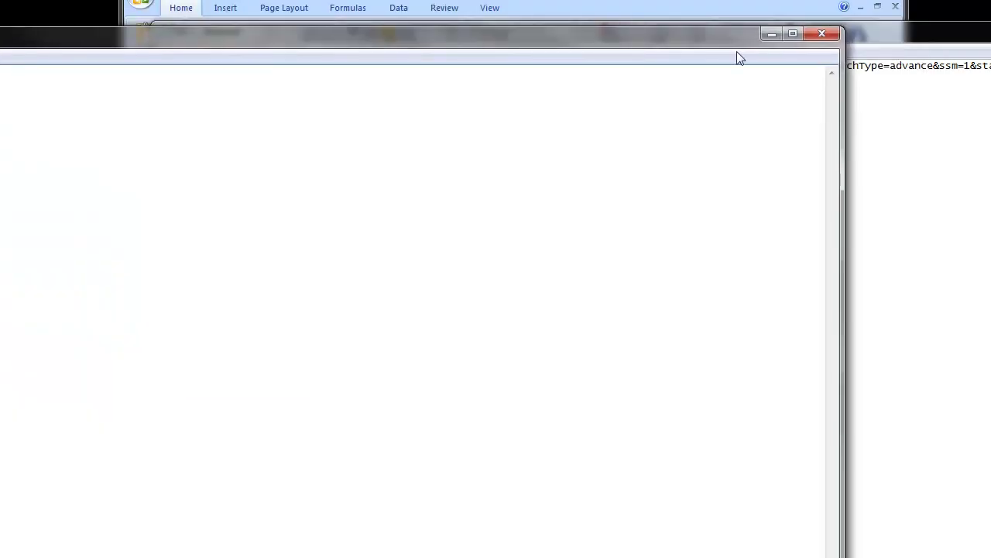
click(773, 33)
key(alt+Tab)
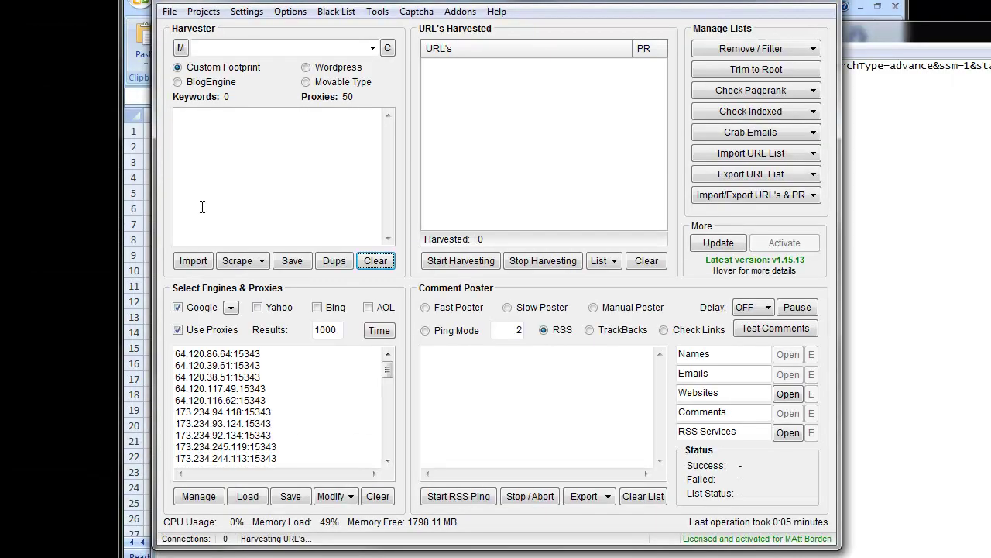
click(206, 127)
right_click(204, 122)
click(248, 165)
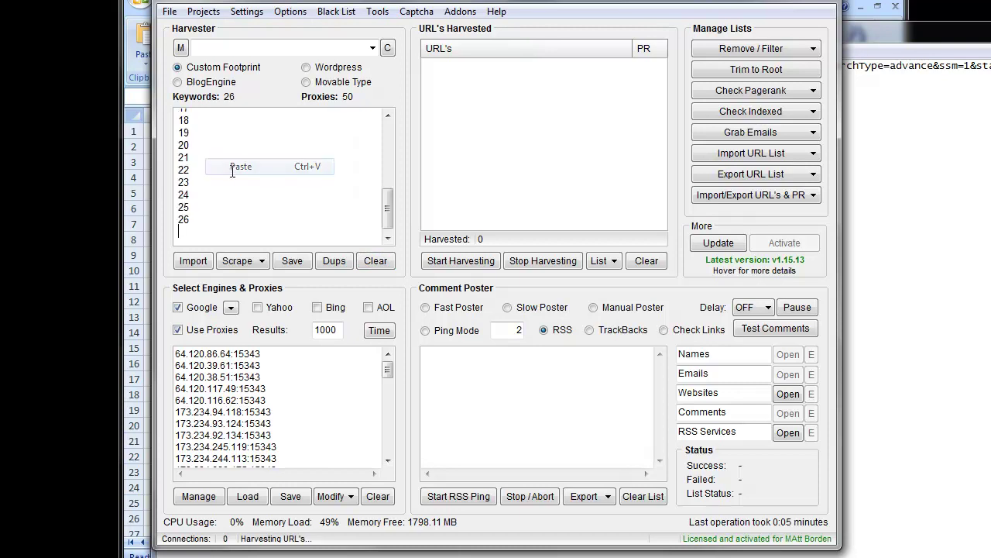
Merge the Yell 1 footprint from Scrapebox Elements > Vids with the number keywords.
scroll(232, 172, up, 6)
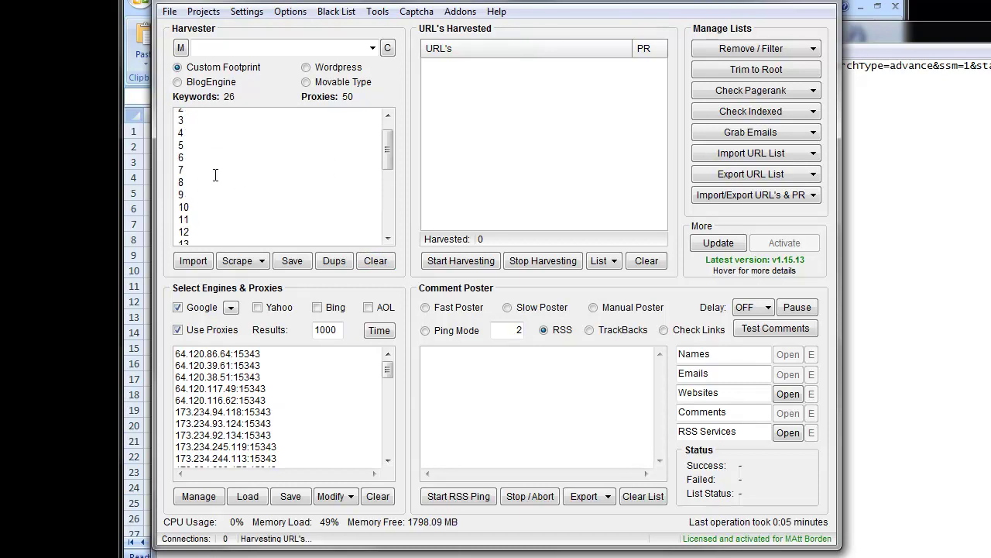
click(181, 49)
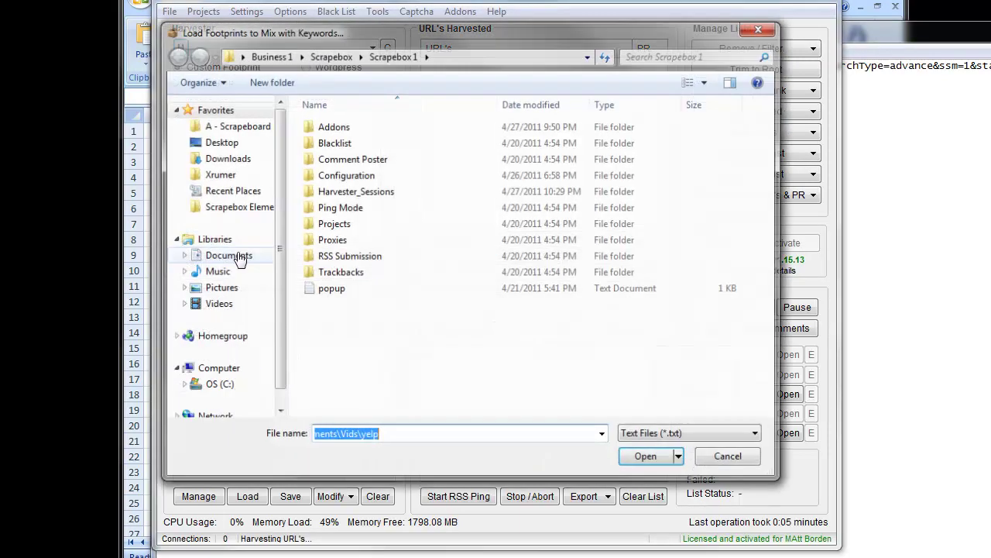
click(236, 207)
scroll(340, 232, down, 3)
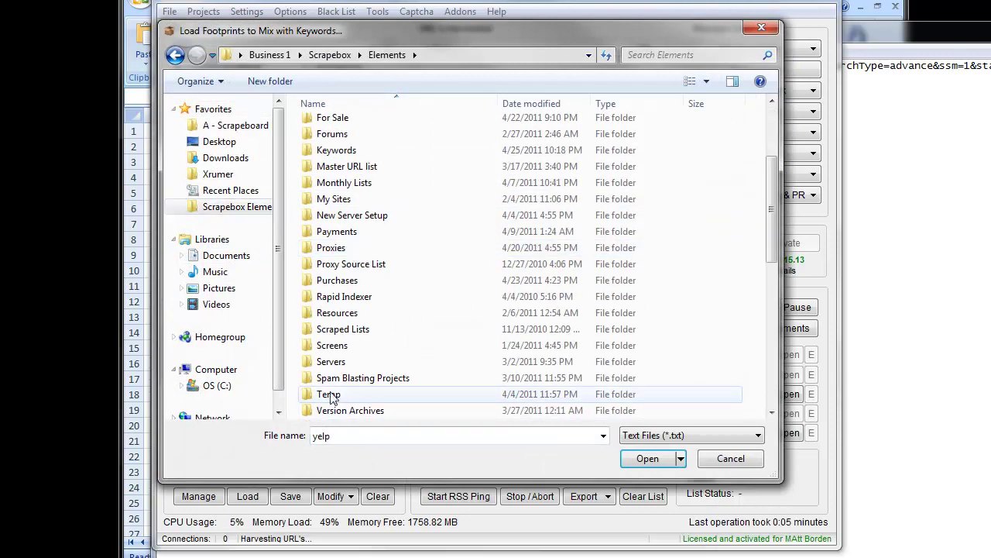
scroll(348, 384, down, 3)
double_click(342, 280)
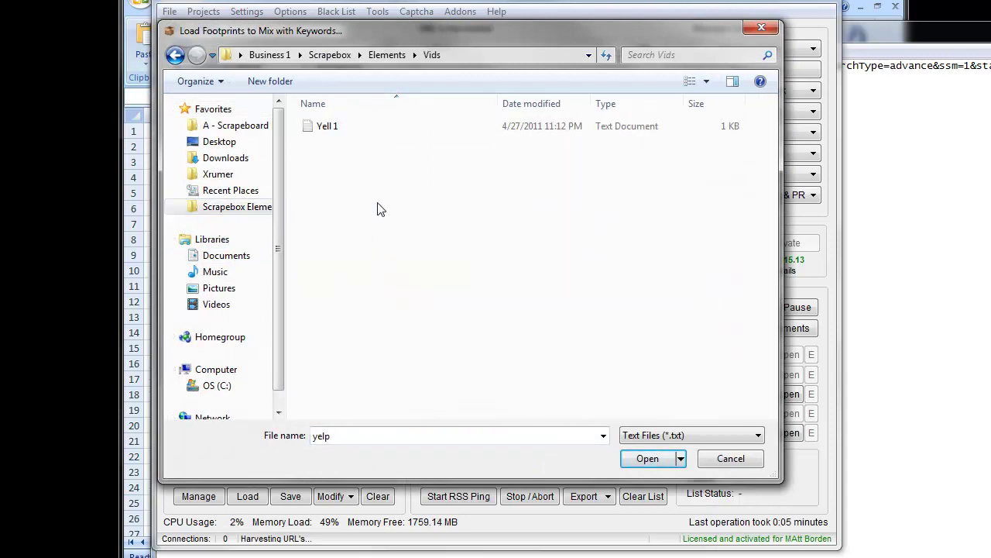
click(346, 128)
double_click(346, 128)
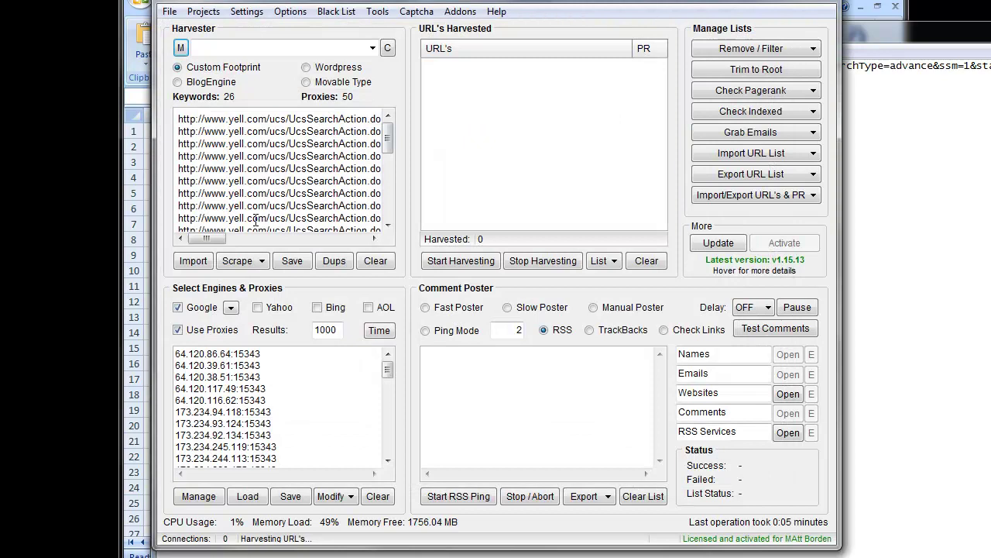
Check the merged Yell.com URLs end in pageNum=1 to 26, comparing against the Yell 1 notes.
drag(180, 118, 395, 117)
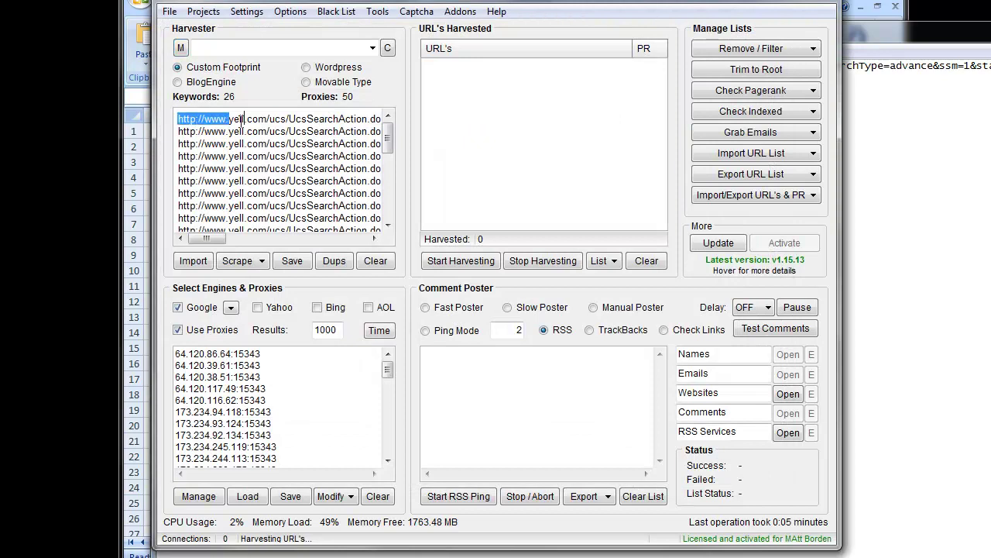
click(374, 119)
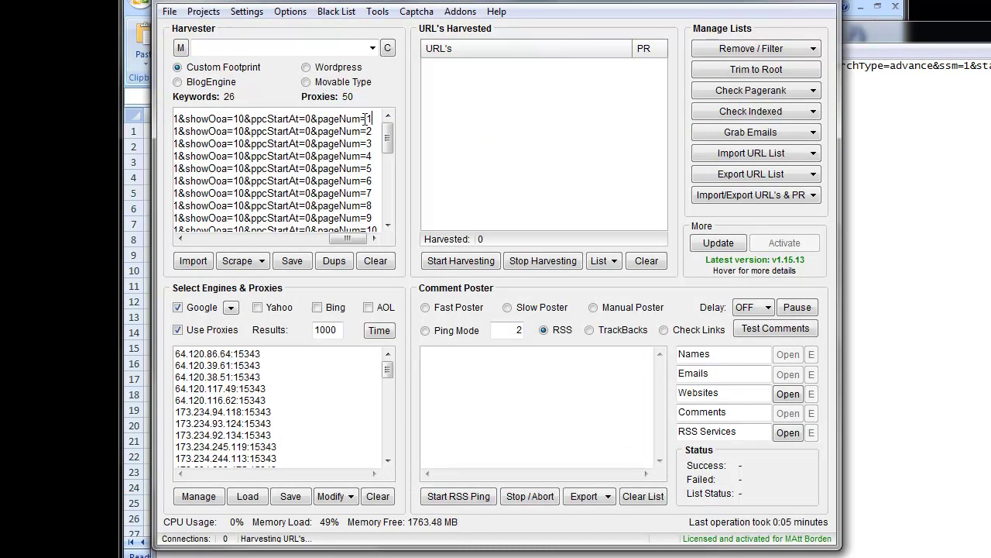
drag(368, 119, 58, 113)
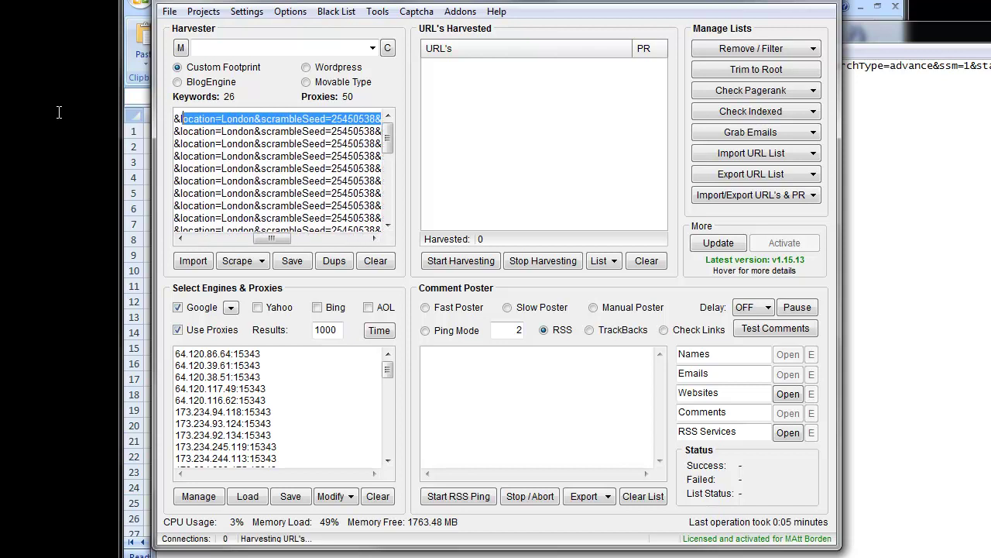
drag(58, 112, 4, 119)
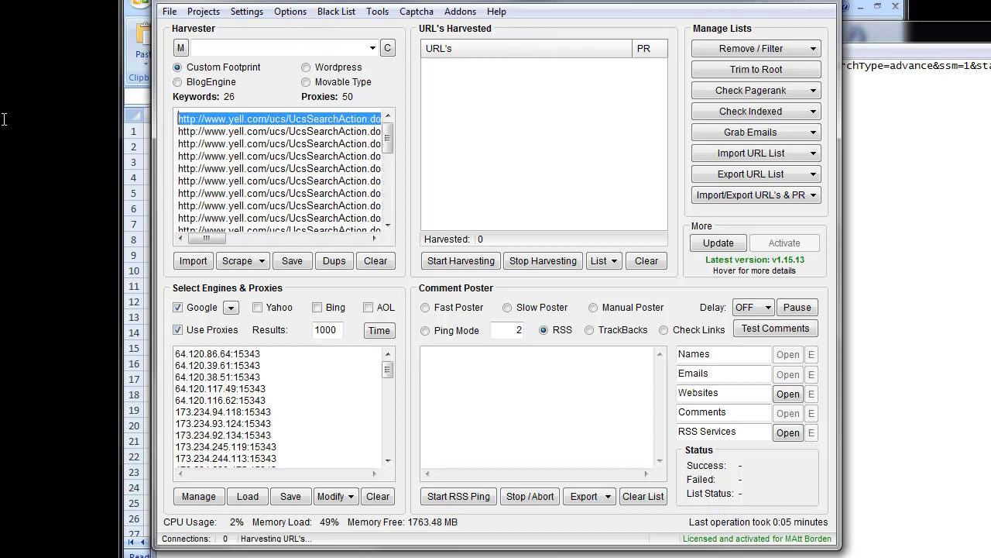
click(965, 126)
drag(962, 49, 178, 116)
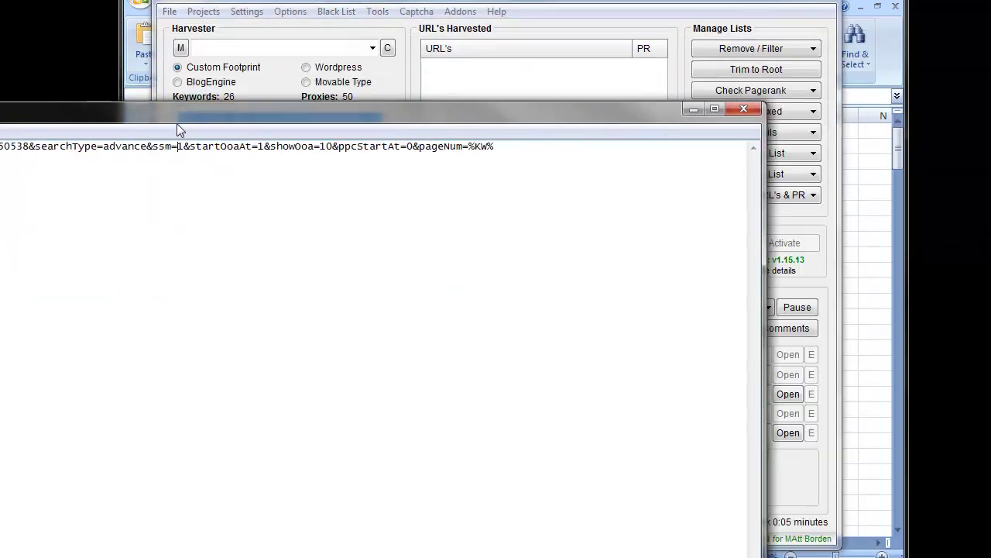
drag(501, 147, 467, 149)
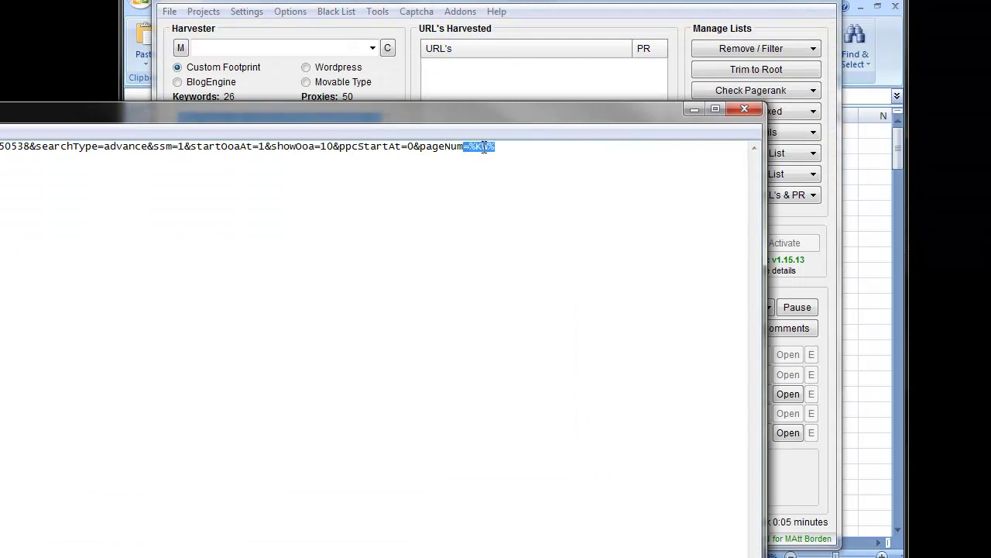
click(383, 48)
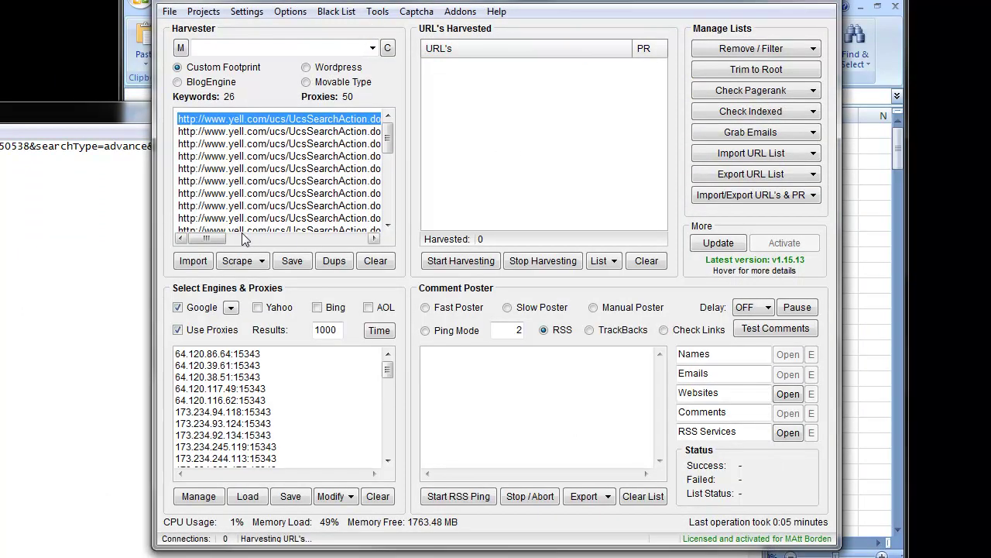
drag(243, 238, 358, 243)
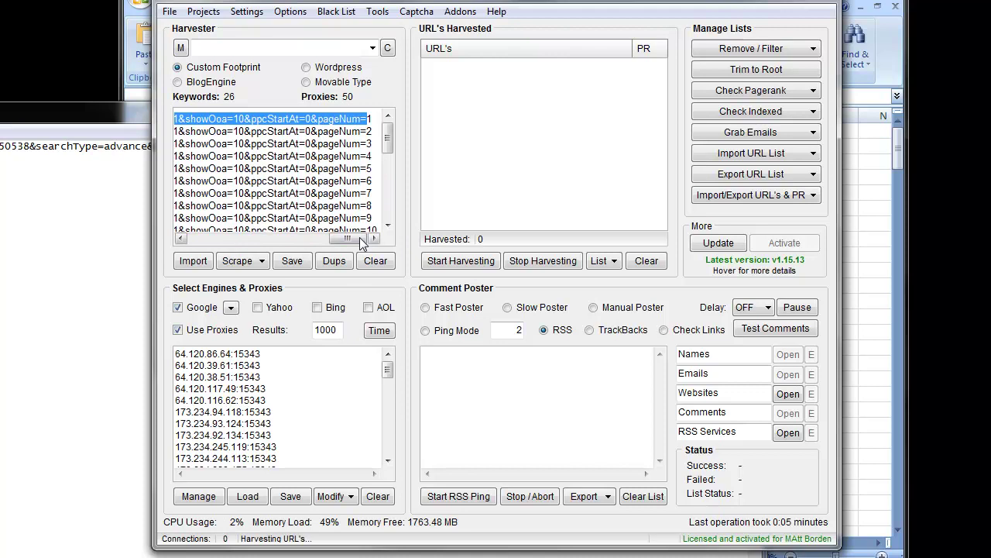
mouse_move(387, 129)
mouse_down()
mouse_move(387, 205)
mouse_move(387, 131)
mouse_up()
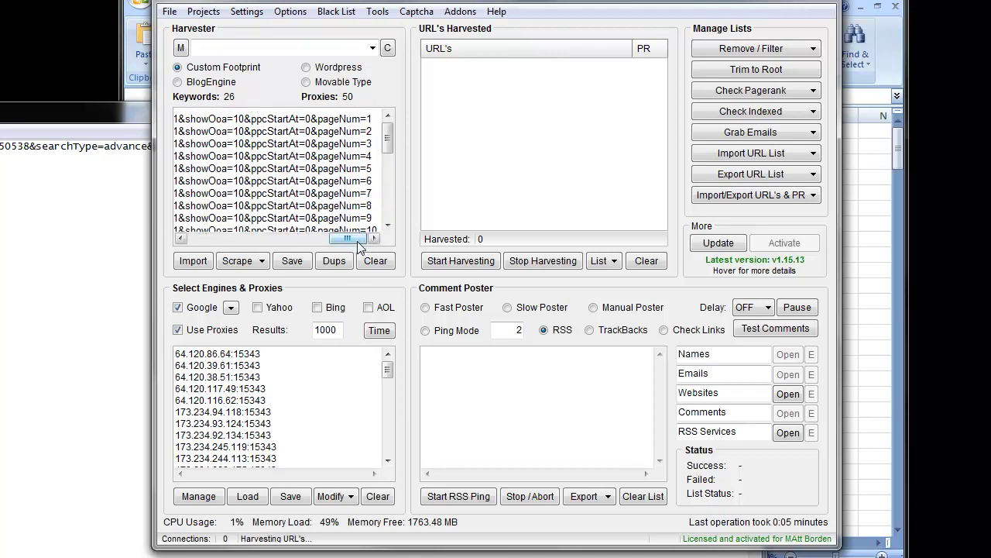
drag(347, 237, 192, 226)
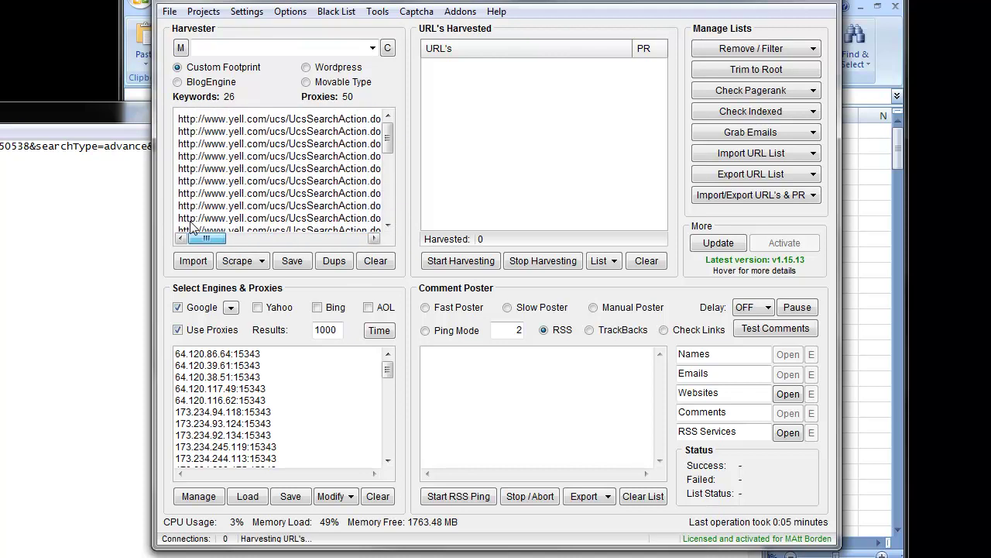
double_click(179, 117)
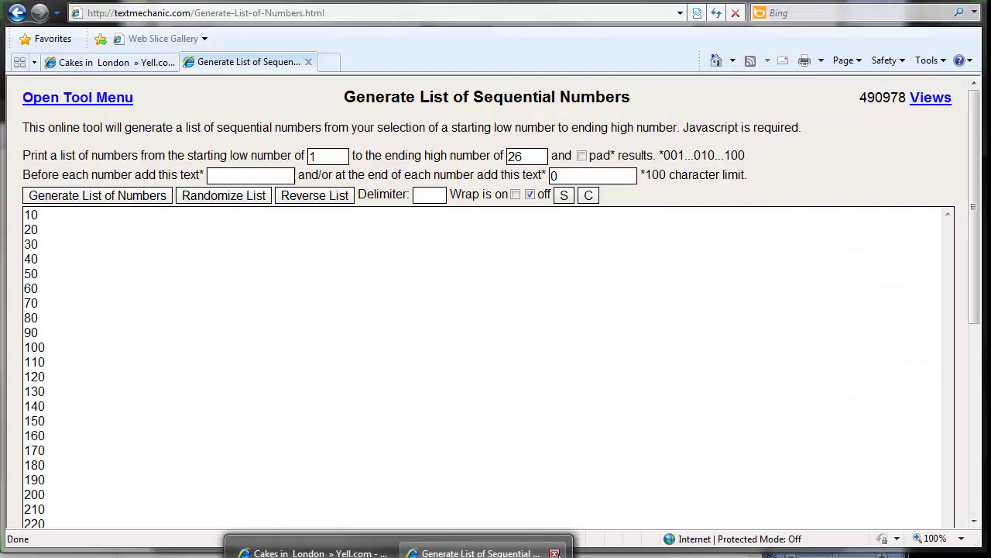
click(554, 553)
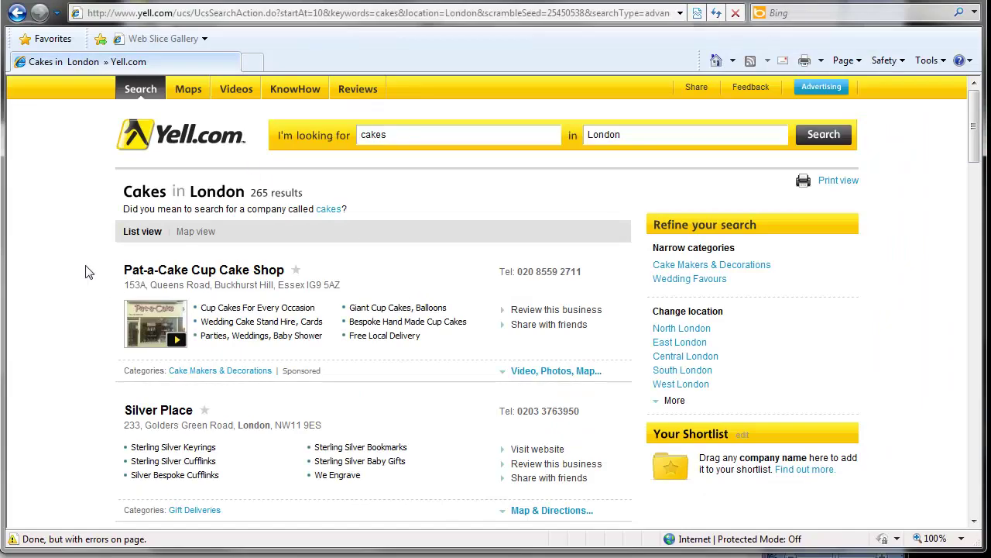
scroll(93, 217, down, 5)
scroll(89, 106, down, 5)
scroll(89, 140, down, 5)
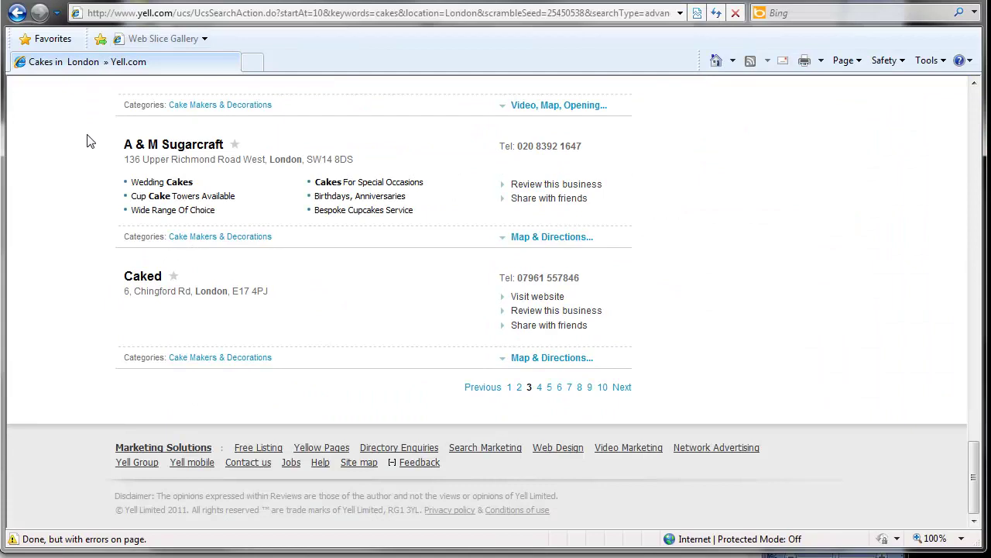
scroll(86, 141, up, 1)
scroll(87, 141, up, 7)
scroll(89, 140, up, 7)
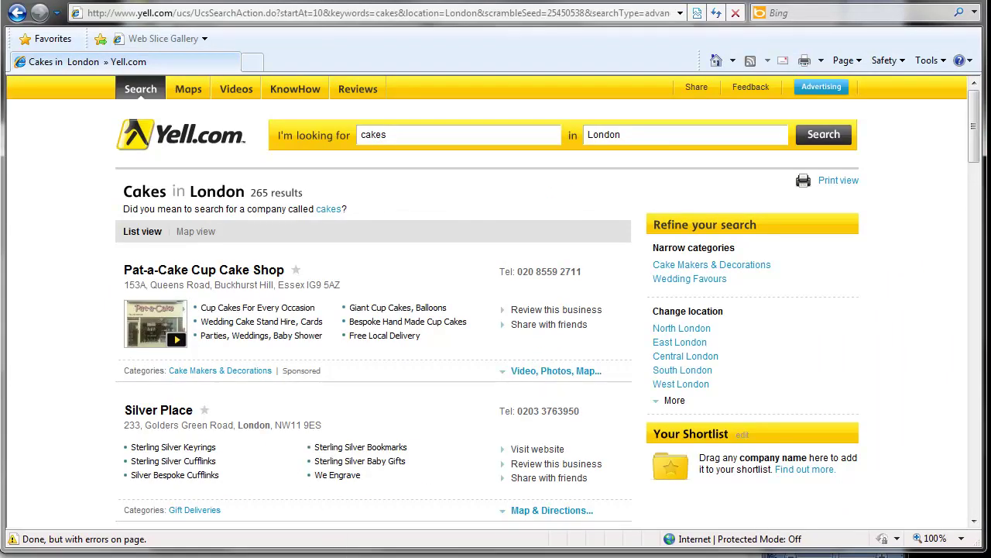
Save the Harvester's 26 Yell URLs as 'yell needs exteral links pulled' in Vids.
key(alt+Tab)
click(292, 258)
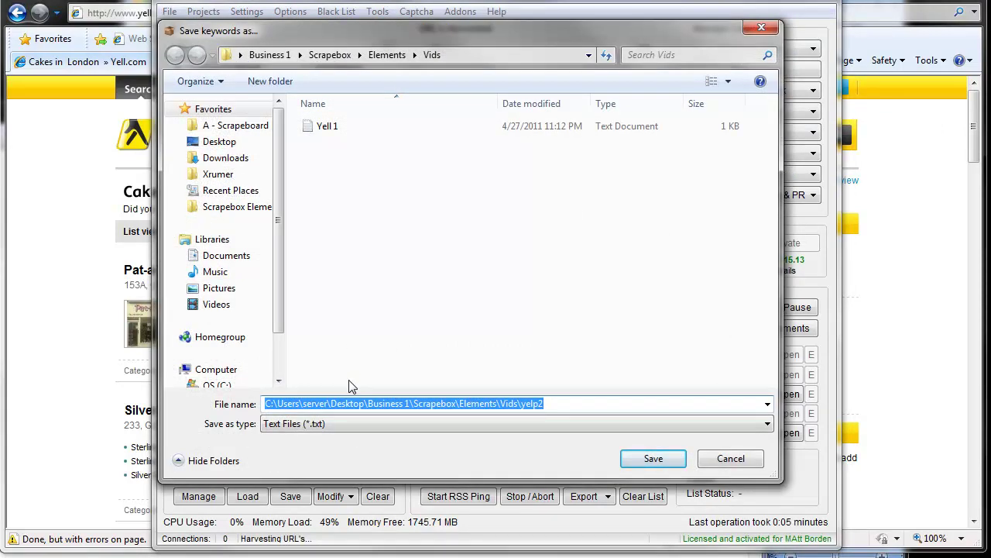
key(End)
key(BackSpace)
key(BackSpace)
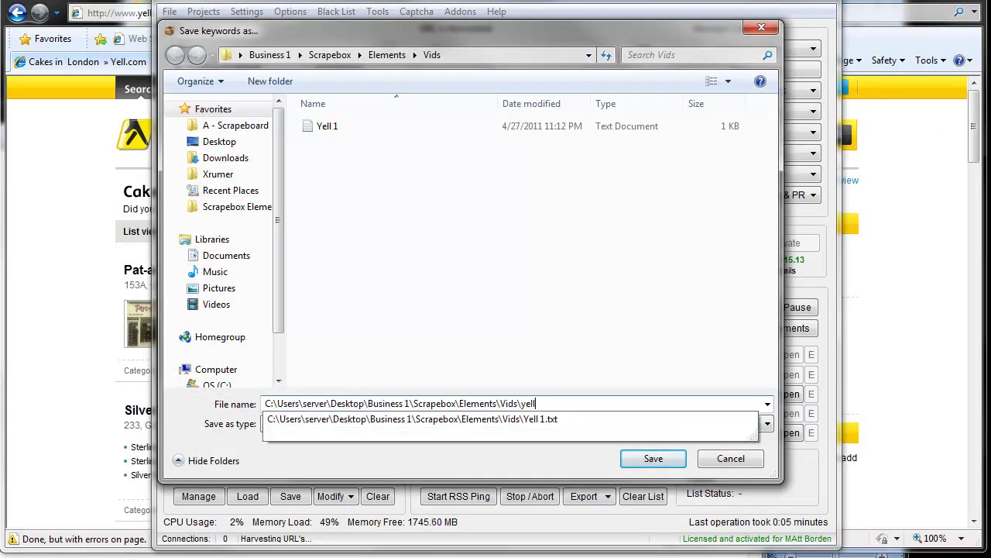
text( needs exteral links pulled)
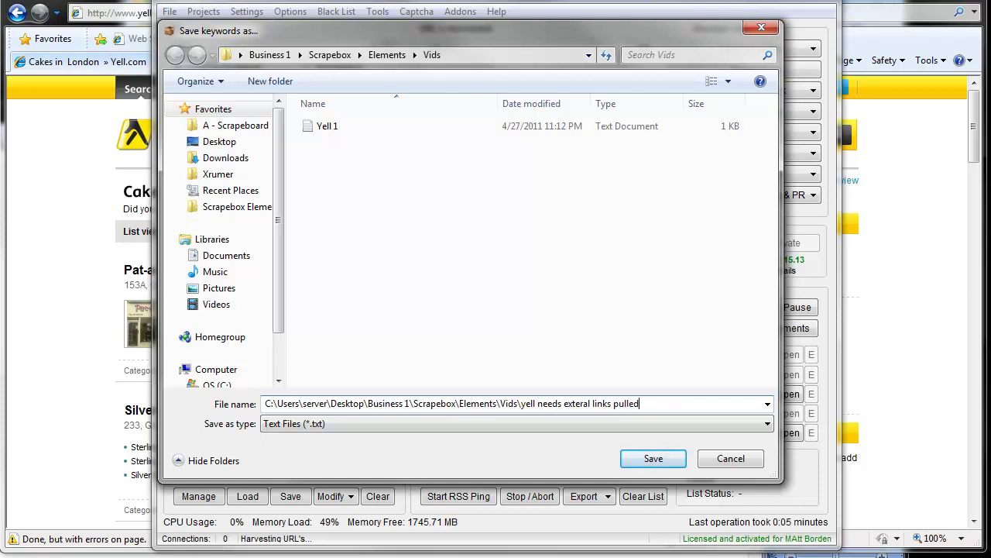
key(Return)
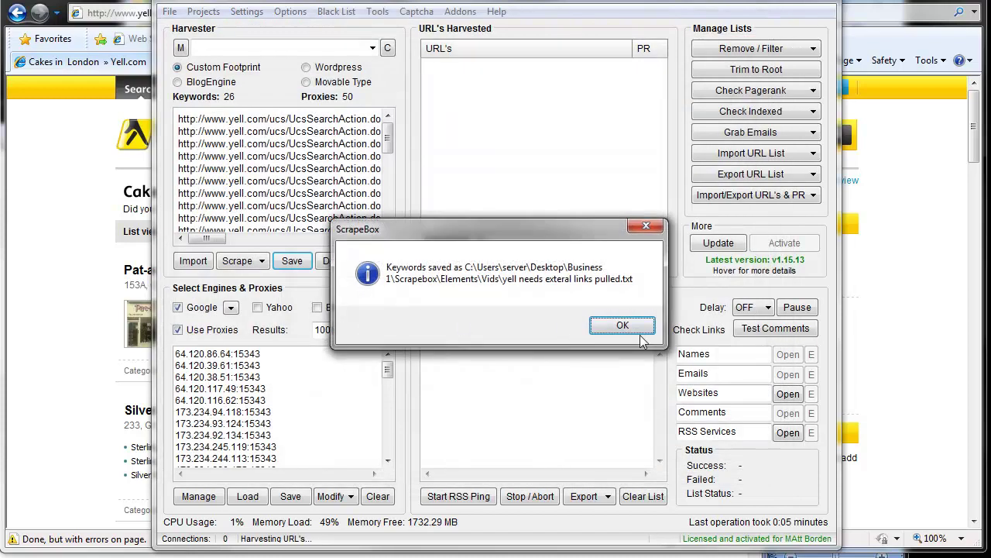
Dismiss the save confirmation and look up the Link Extractor among the available add-ons.
click(627, 324)
click(460, 11)
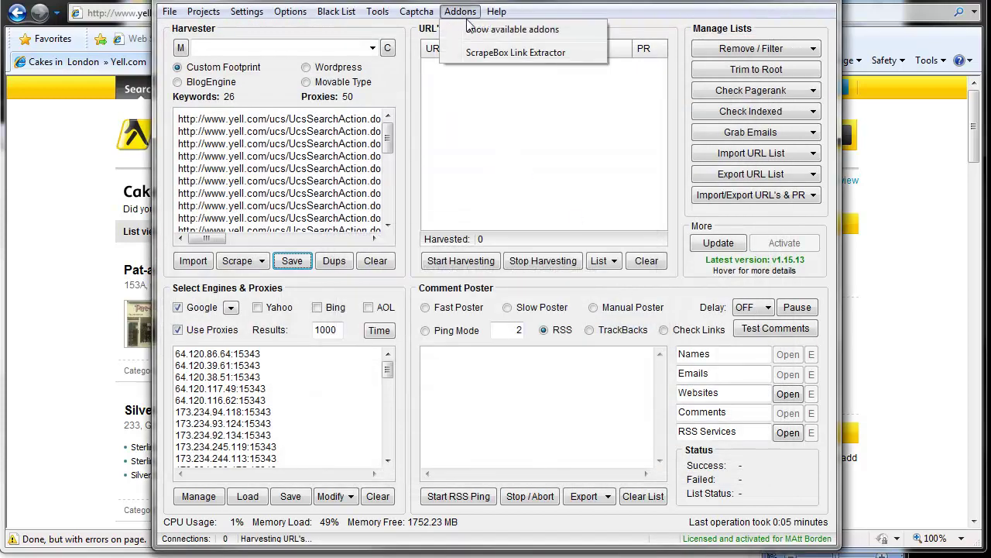
click(474, 30)
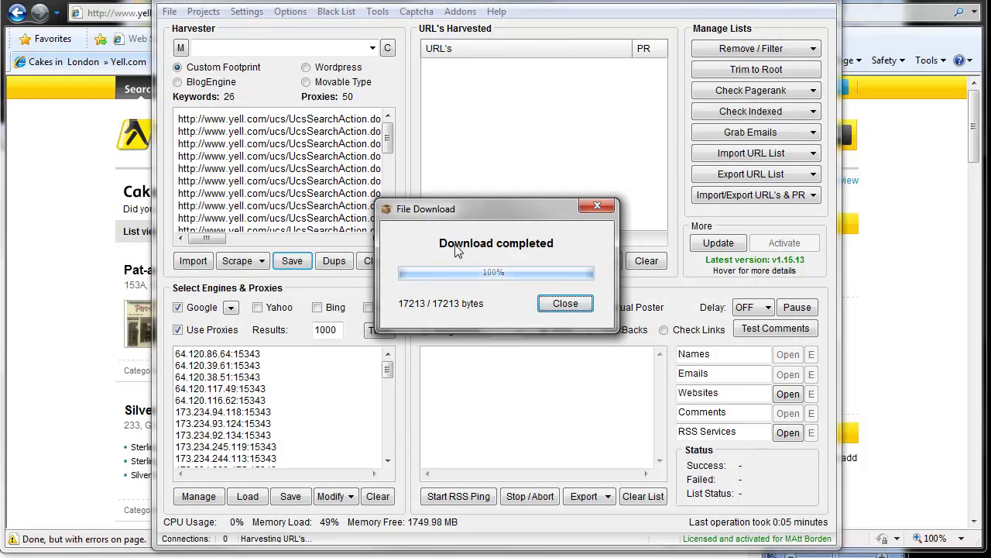
click(566, 304)
click(355, 181)
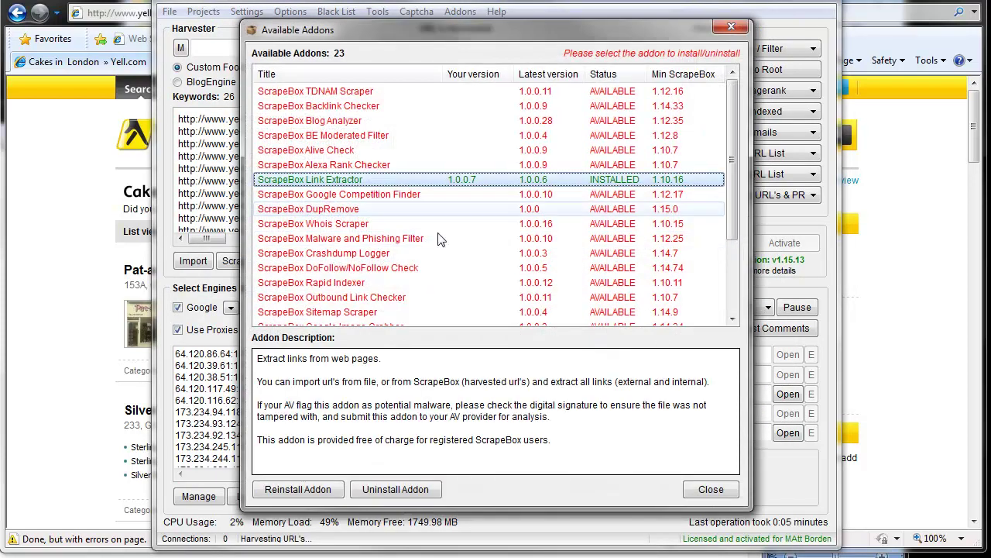
click(710, 489)
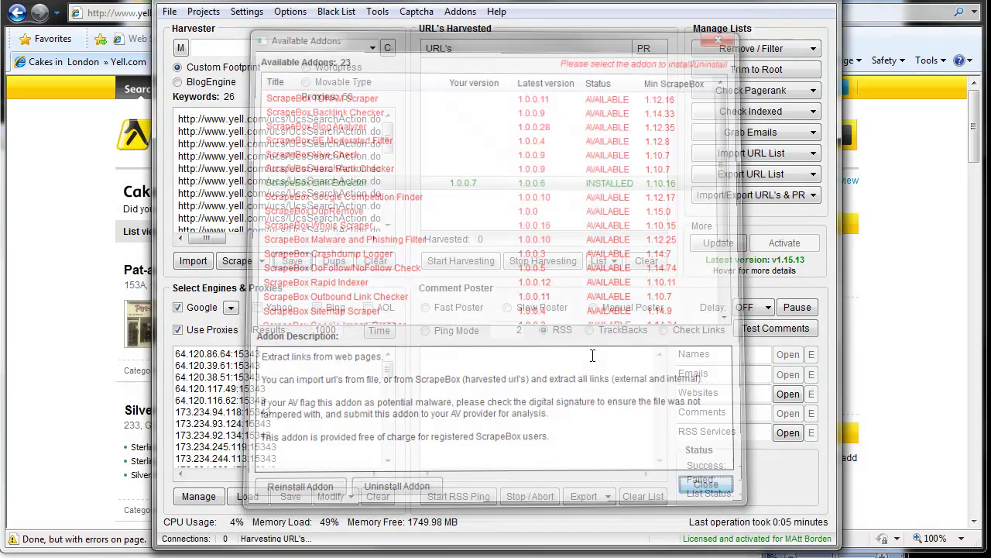
Run the Link Extractor on 'yell needs exteral links pulled', extracting External links only.
click(460, 11)
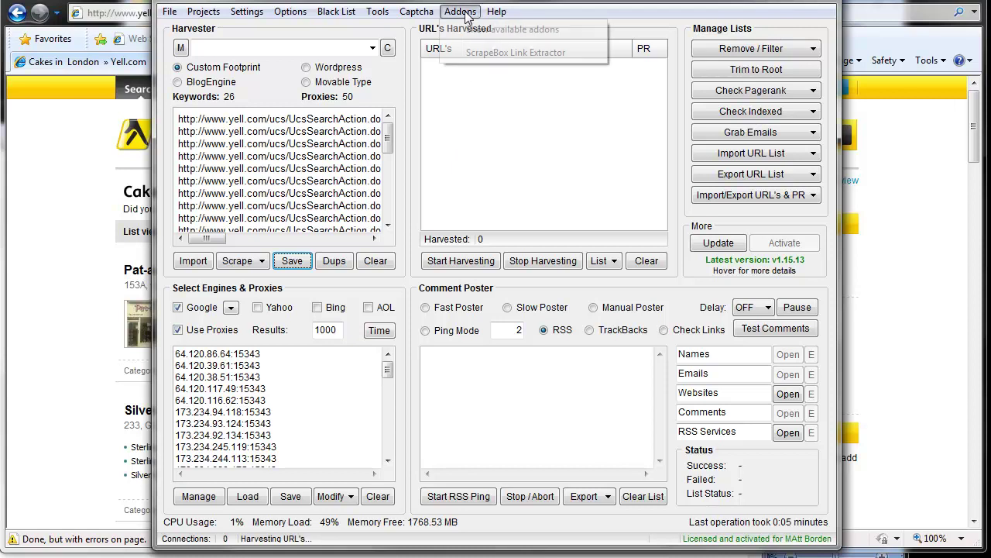
click(474, 52)
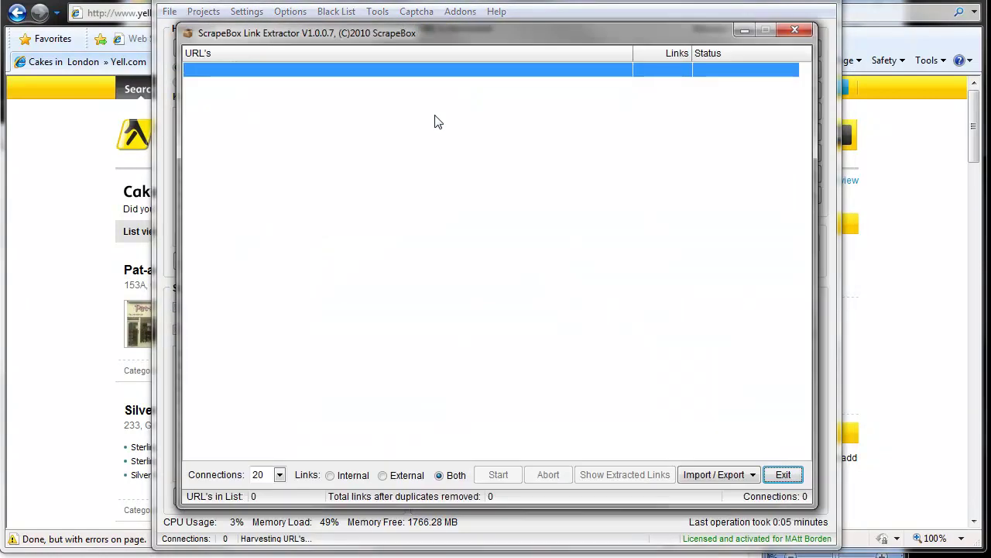
click(709, 481)
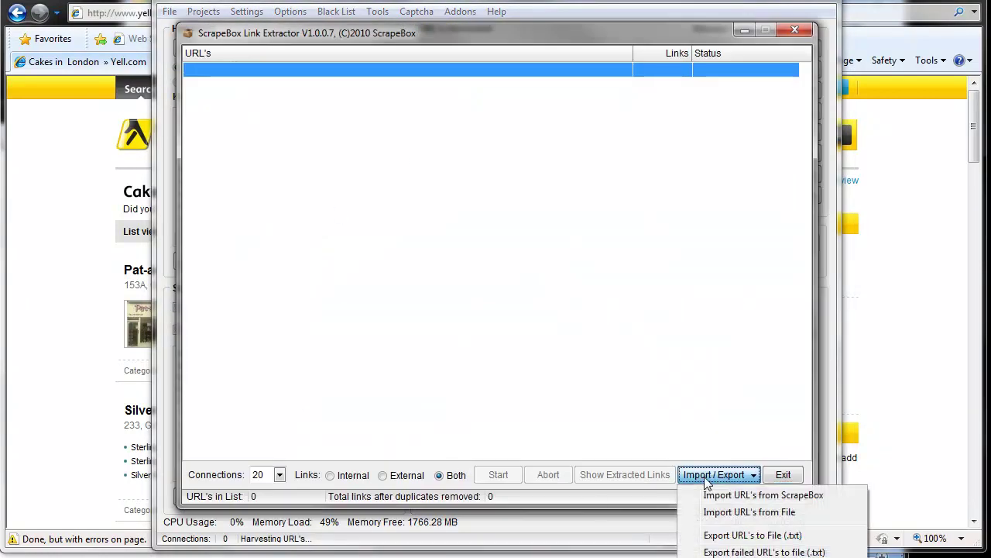
click(737, 511)
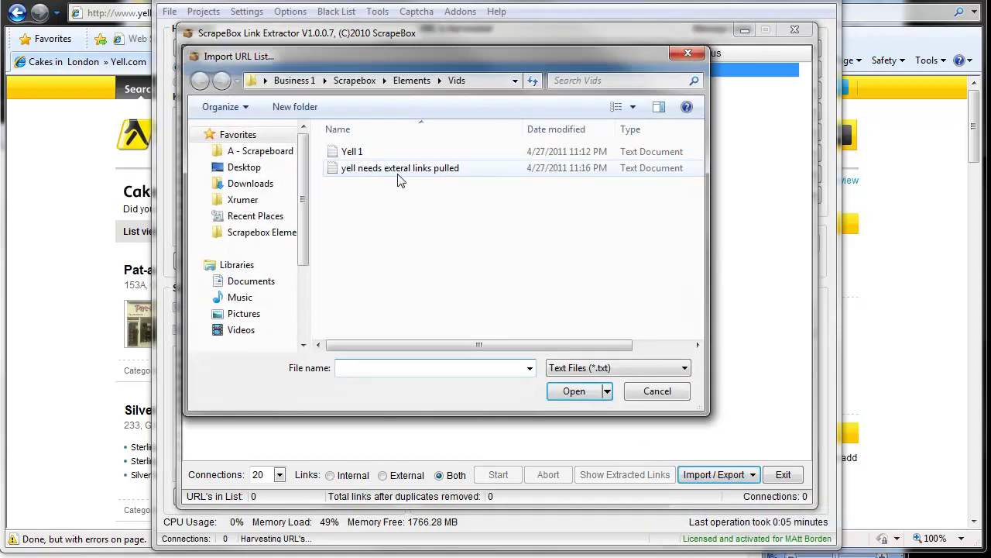
double_click(398, 171)
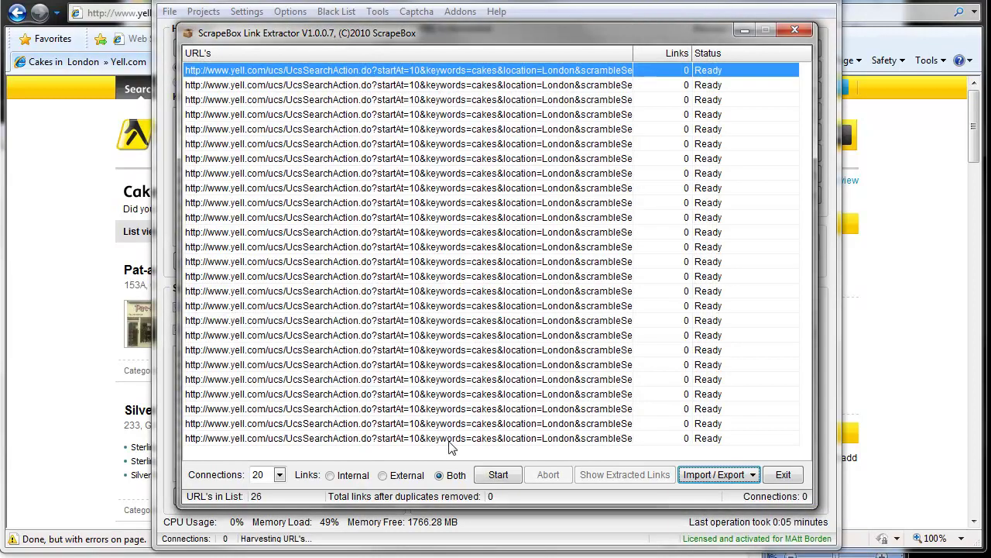
click(404, 475)
click(498, 475)
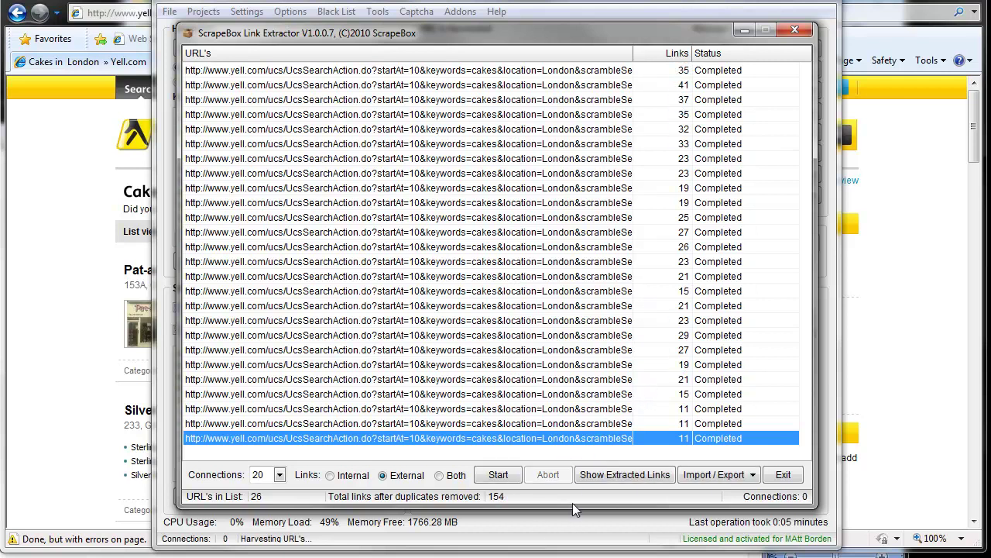
Show the 154 extracted links and copy the askthepantry.co.uk link on line 19.
click(624, 474)
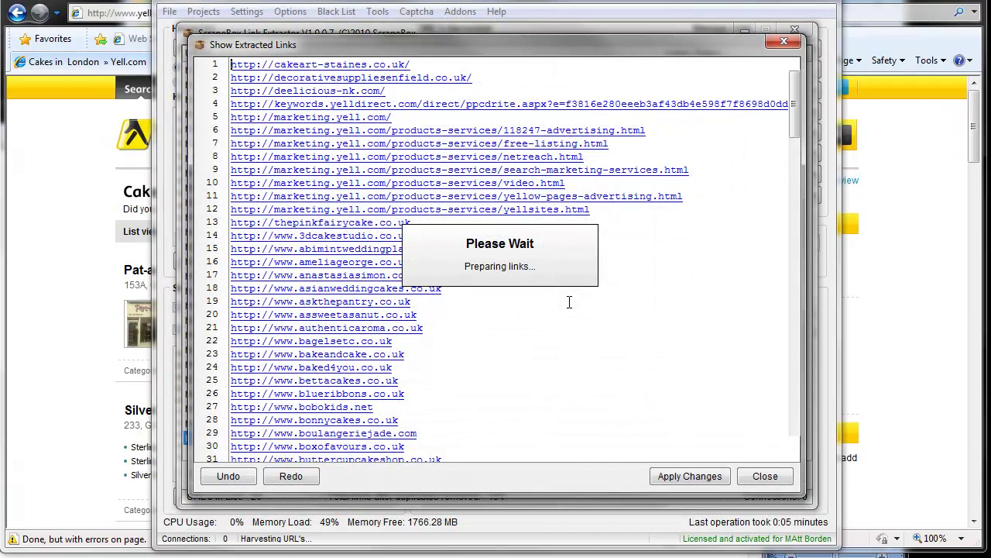
scroll(505, 260, down, 4)
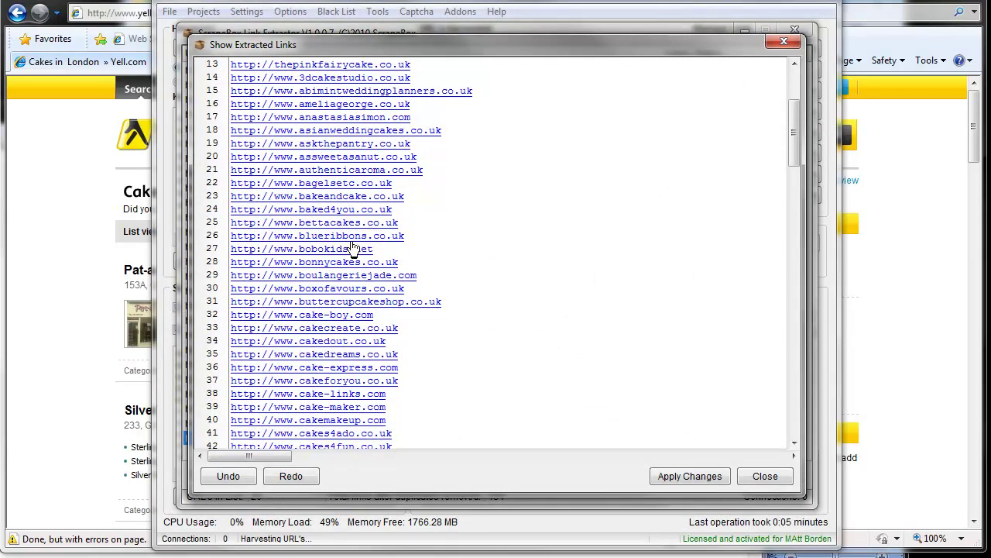
scroll(513, 234, down, 5)
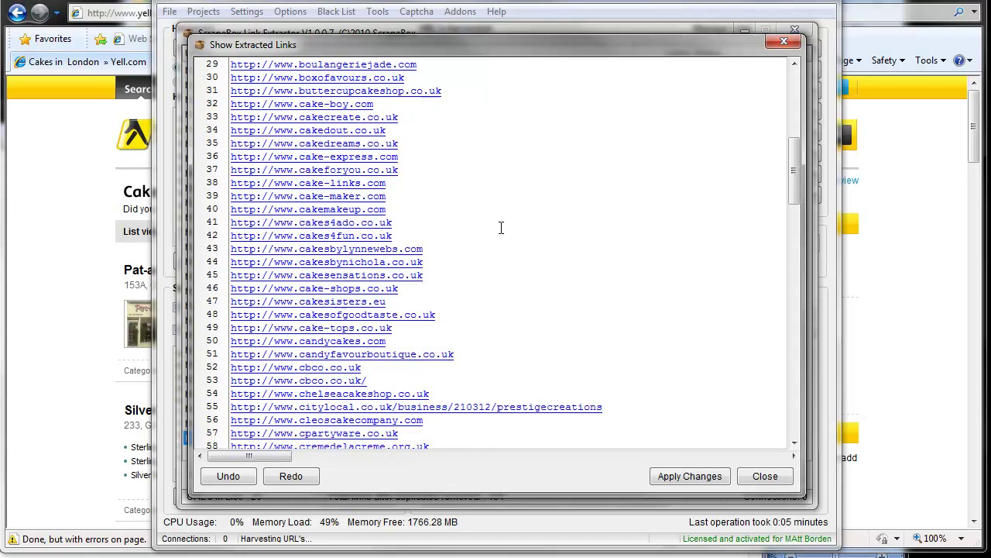
scroll(500, 226, down, 3)
scroll(500, 226, down, 12)
scroll(498, 227, down, 17)
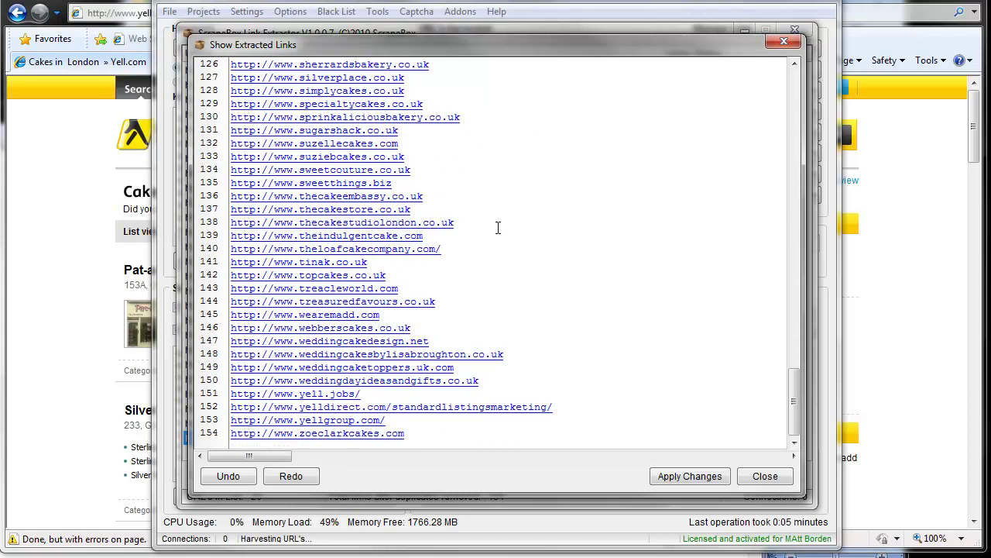
scroll(498, 226, up, 20)
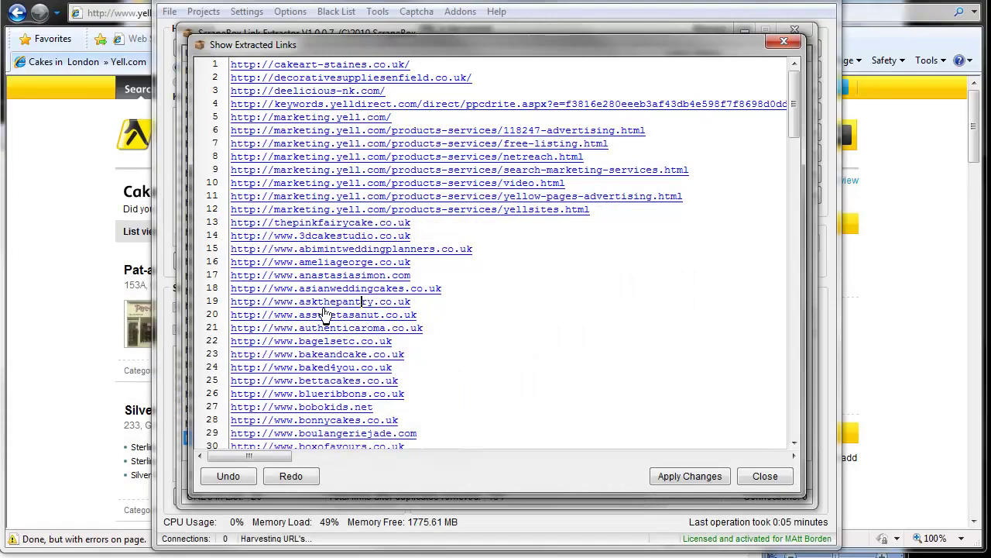
drag(447, 301, 234, 302)
right_click(303, 310)
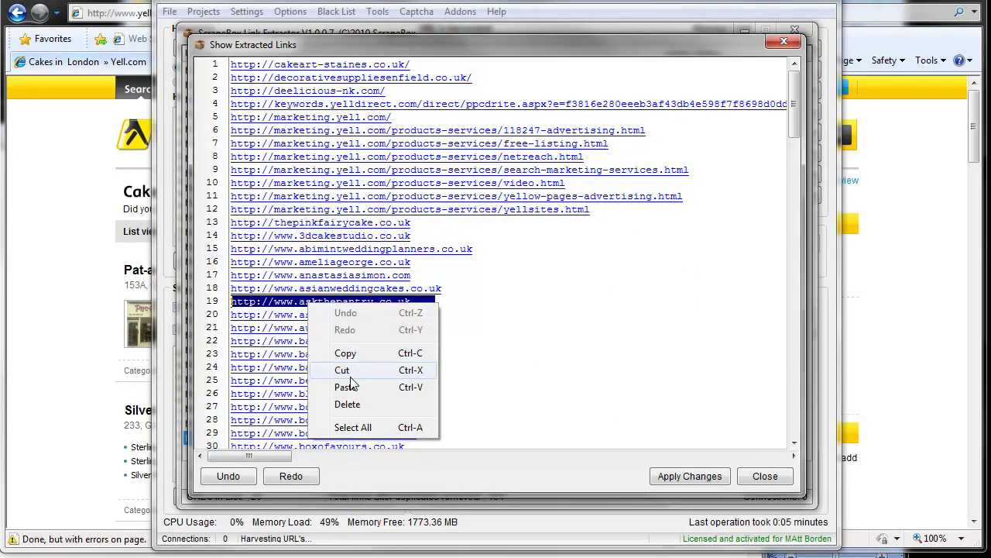
click(345, 353)
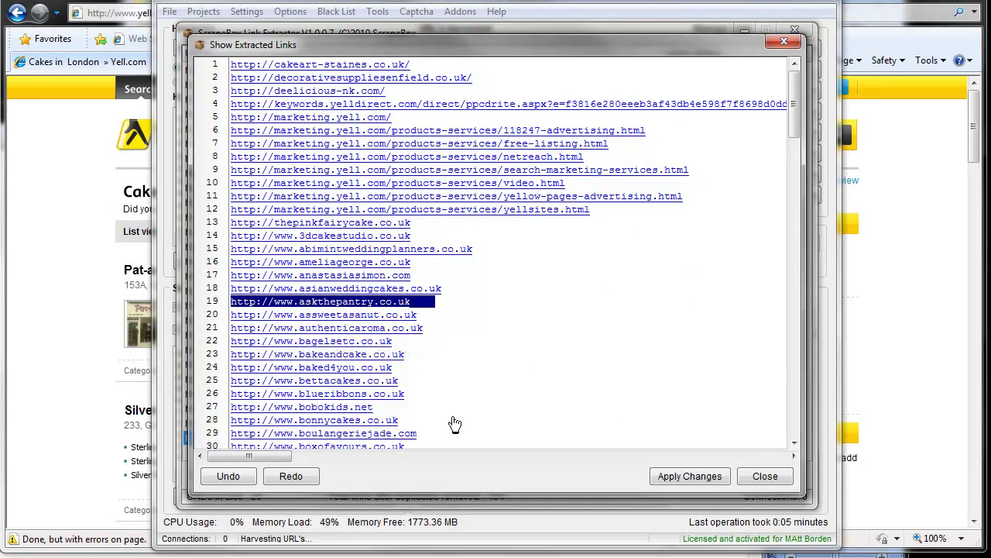
key(alt+Tab)
Load the copied askthepantry.co.uk link in Internet Explorer's address bar.
click(247, 13)
right_click(248, 13)
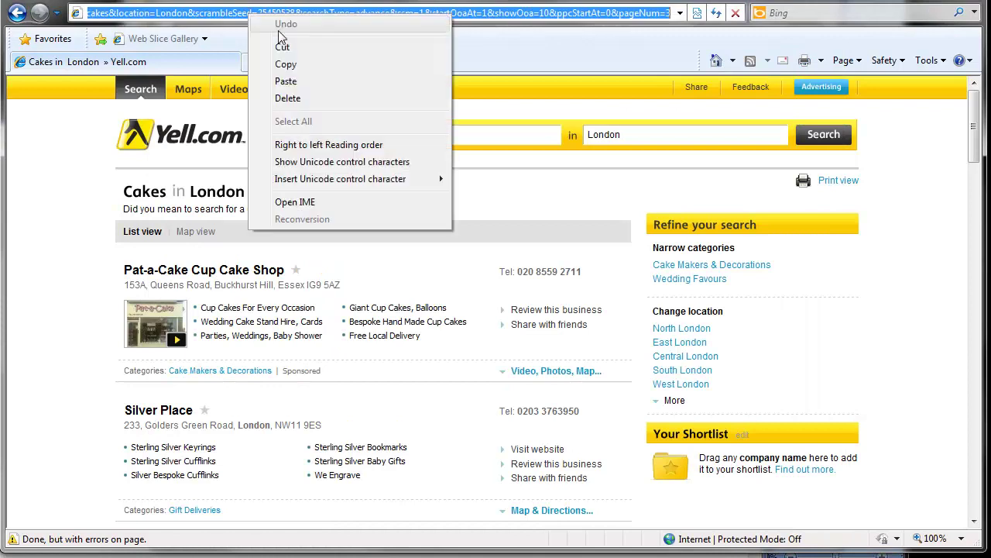
click(287, 81)
key(Return)
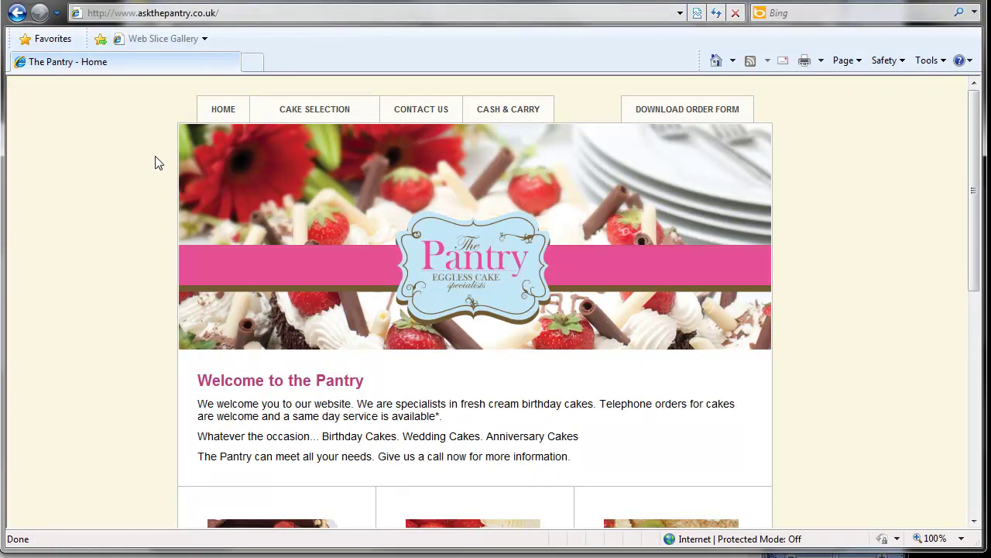
scroll(155, 162, down, 6)
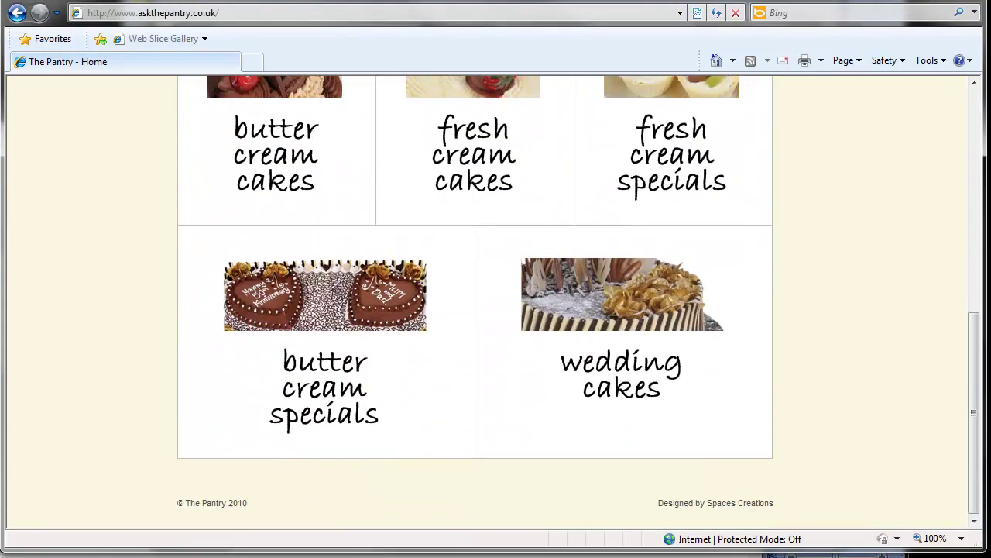
key(alt+Tab)
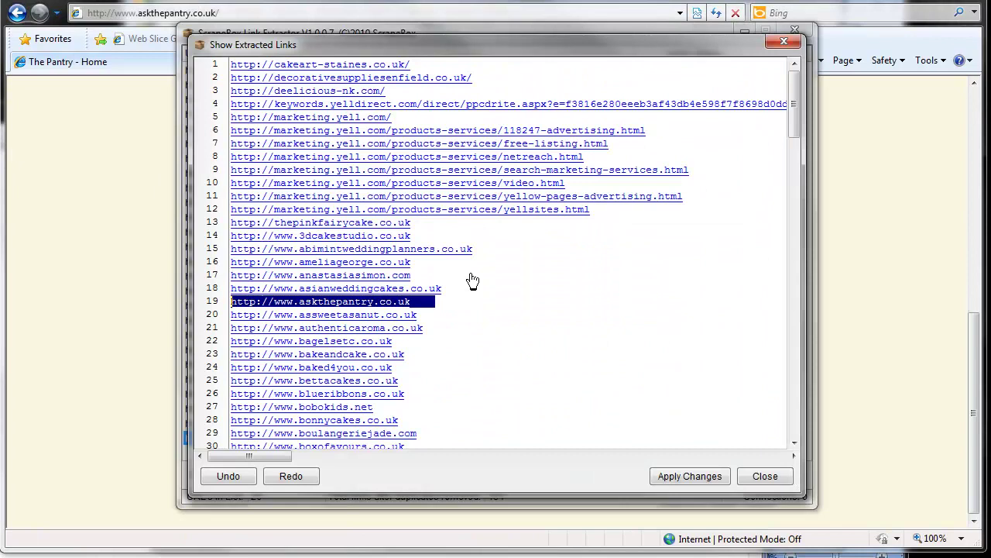
click(100, 163)
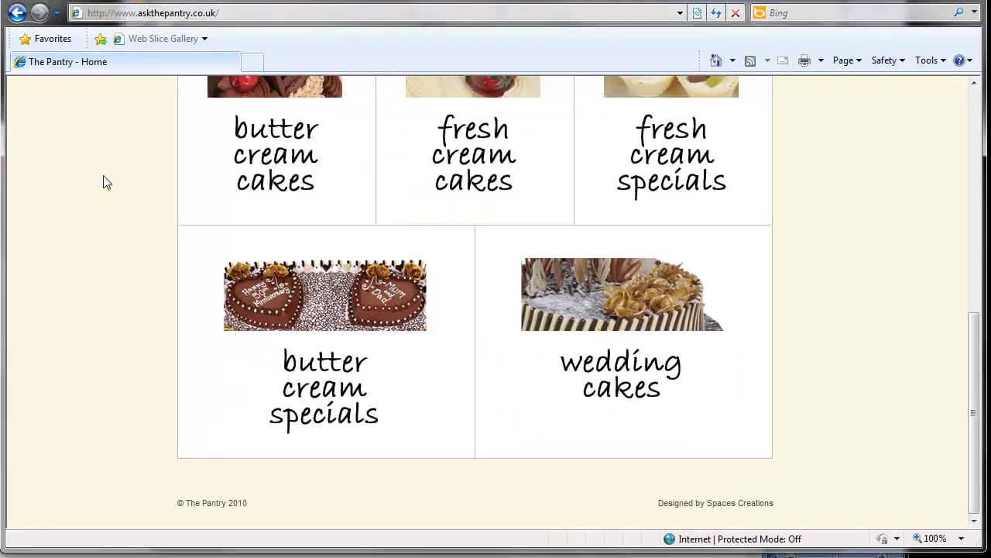
scroll(131, 186, up, 10)
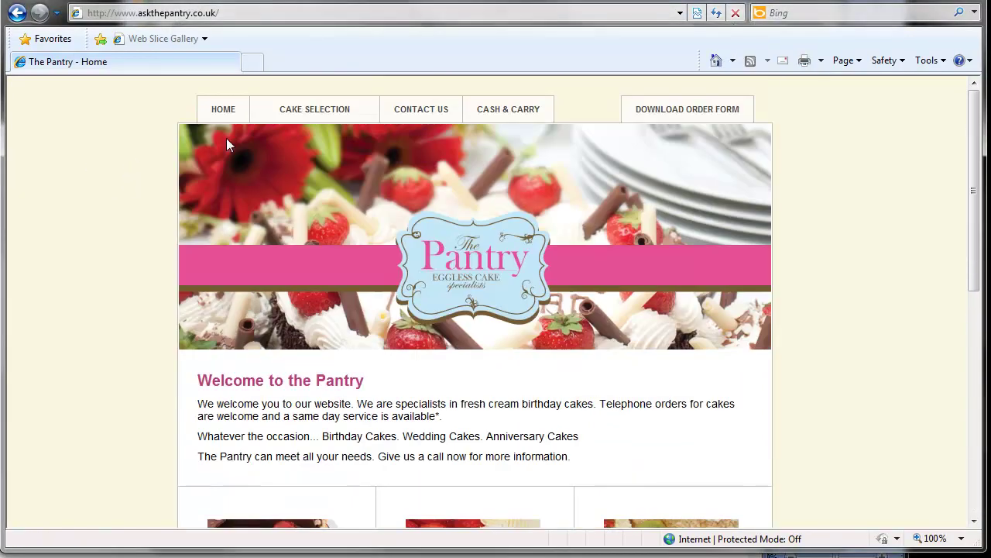
Review the Hackney and other branch emails on The Pantry contact page, then trim the footprint.
click(432, 111)
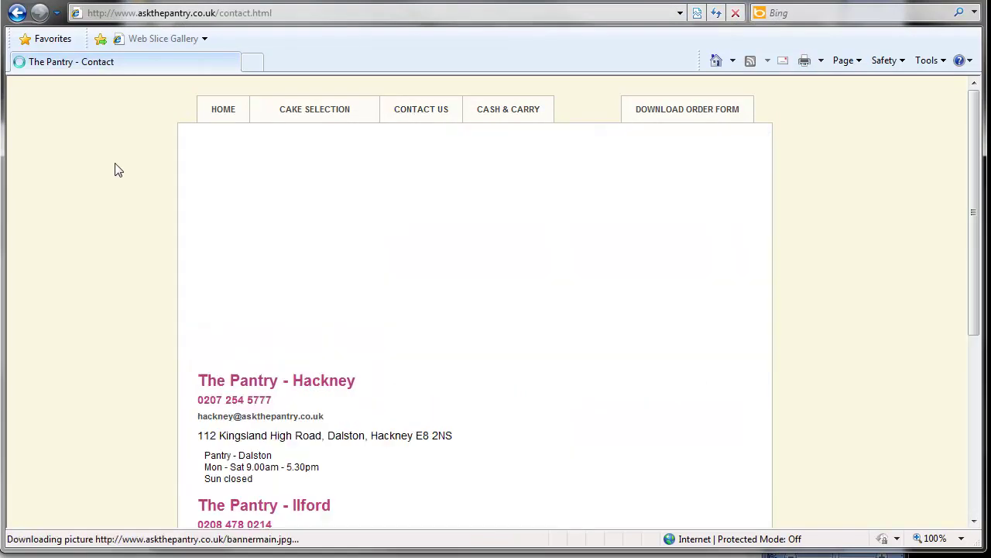
scroll(115, 168, down, 2)
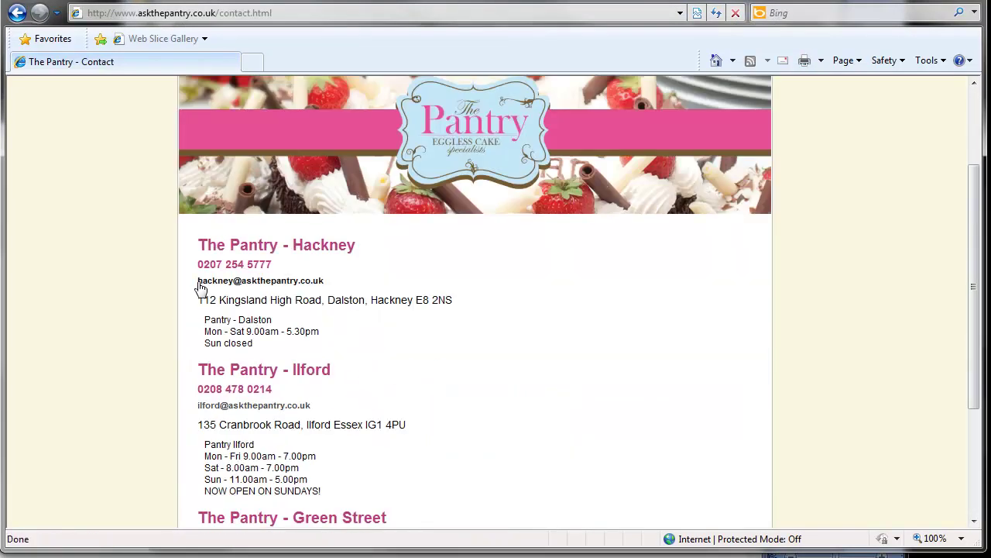
double_click(280, 284)
drag(281, 283, 194, 283)
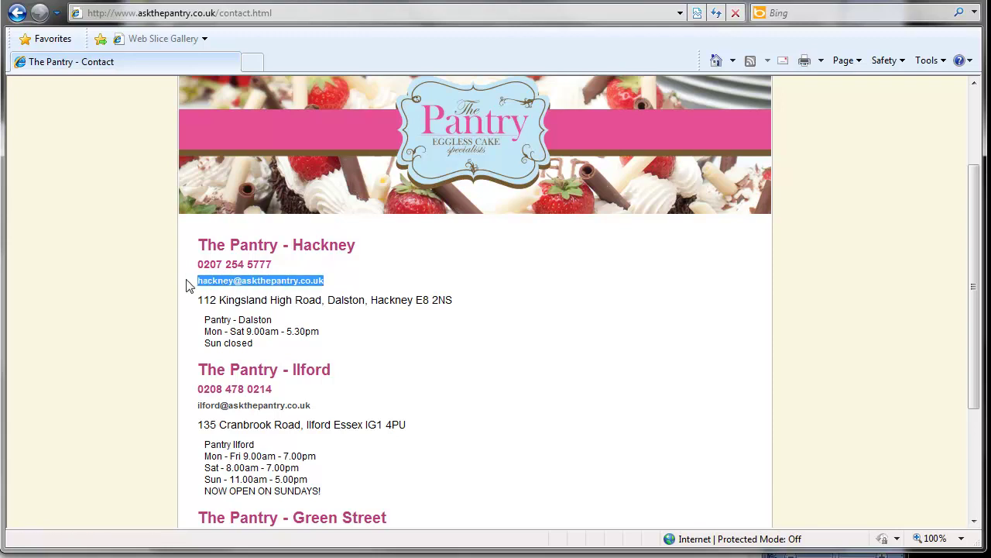
click(92, 277)
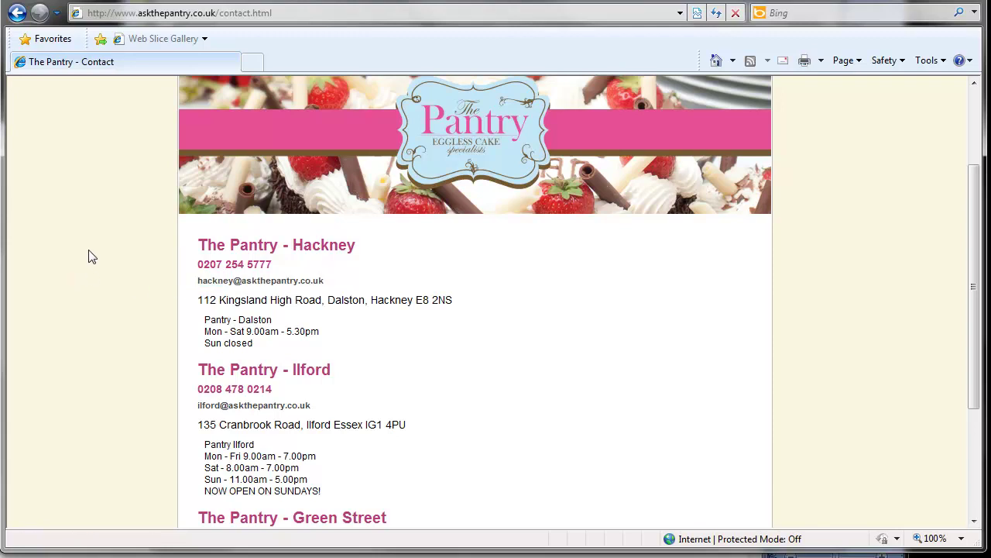
scroll(86, 261, down, 3)
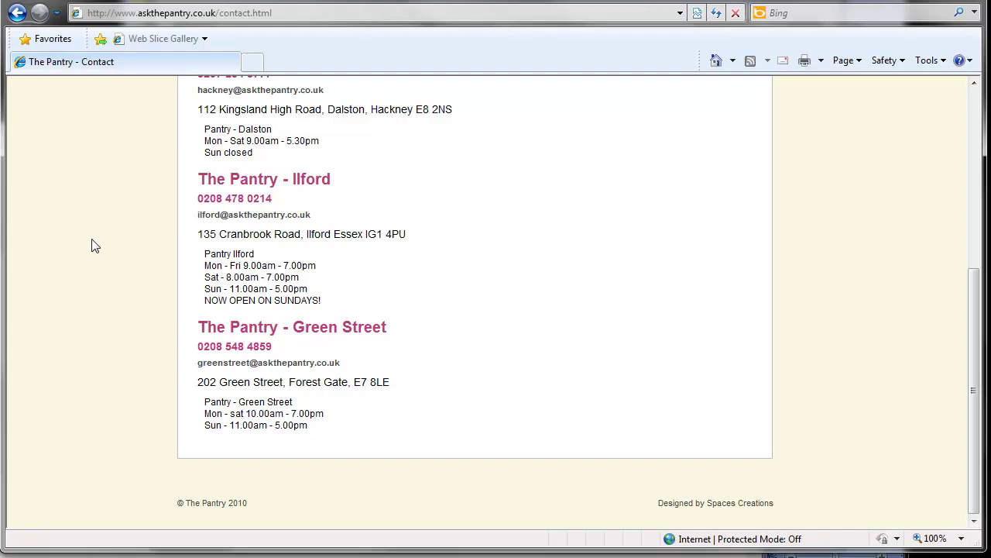
scroll(51, 277, up, 5)
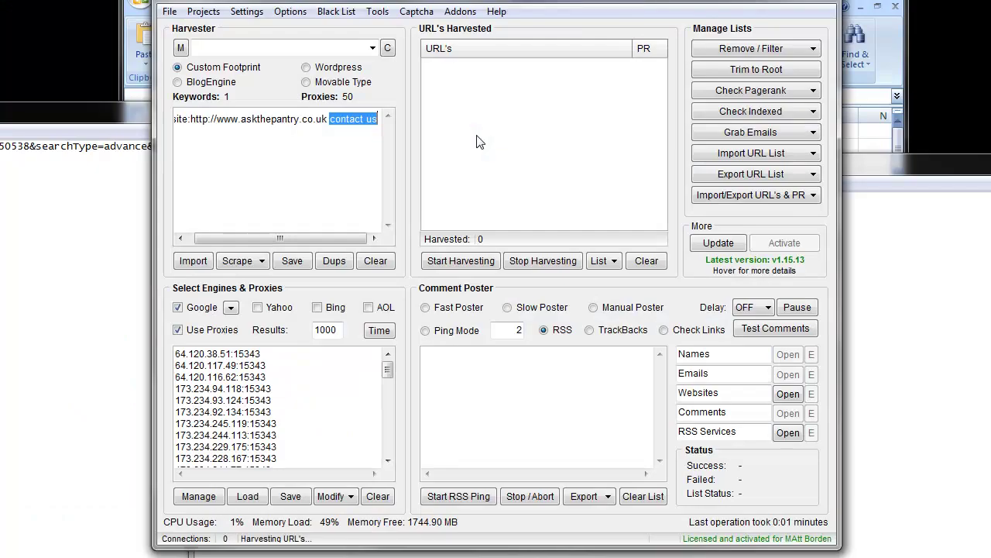
key(BackSpace)
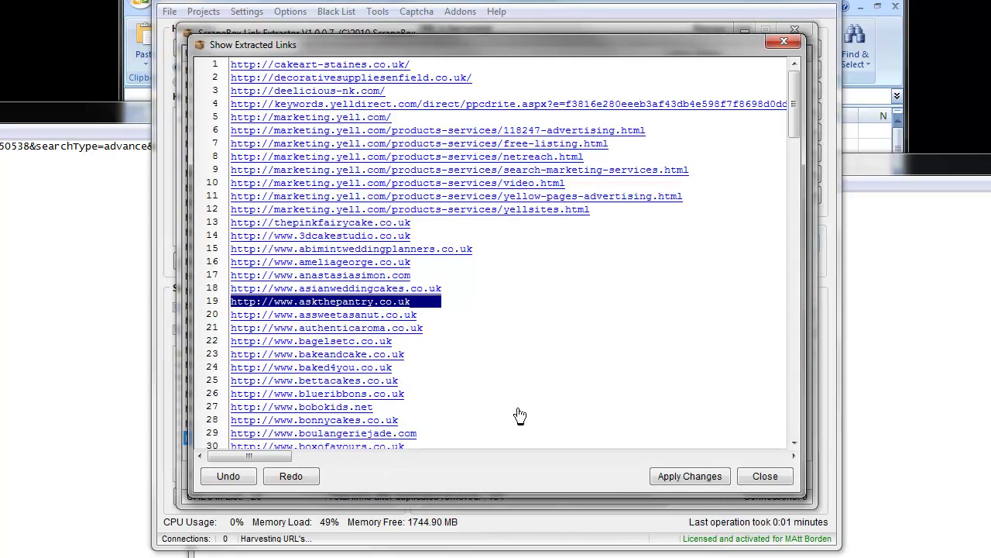
Cut the fifteen cake-site links (lines 13–27) and paste them over the harvester keywords.
drag(518, 410, 231, 223)
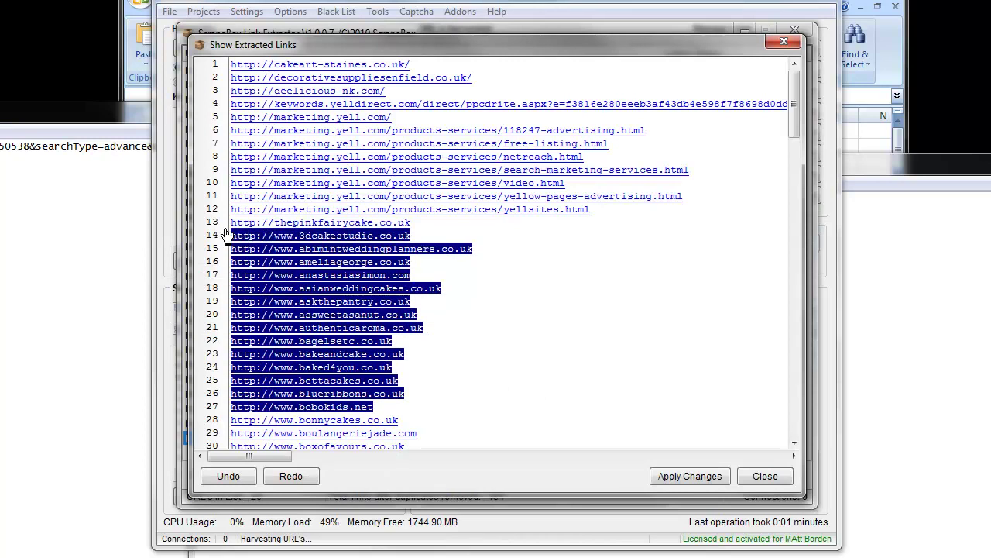
right_click(316, 234)
click(353, 304)
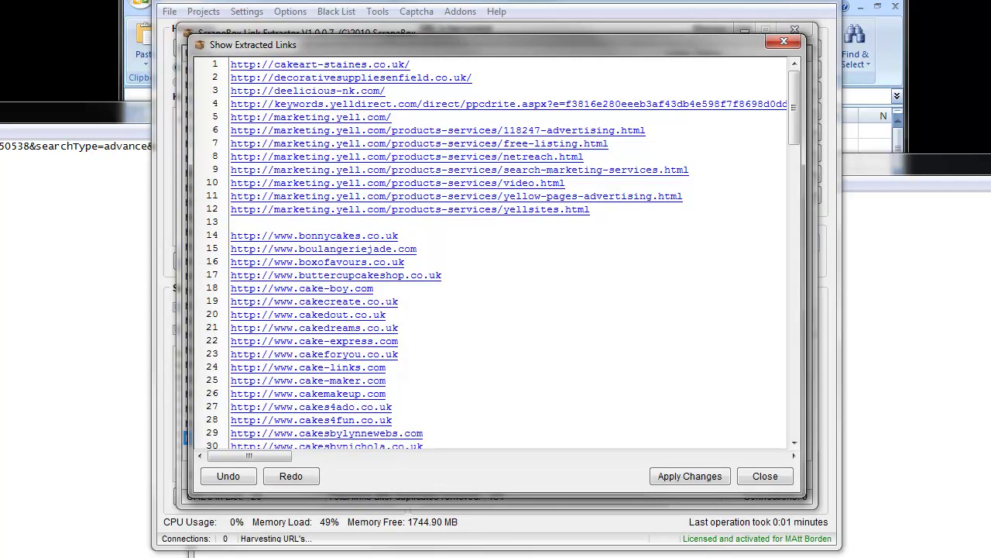
key(Return)
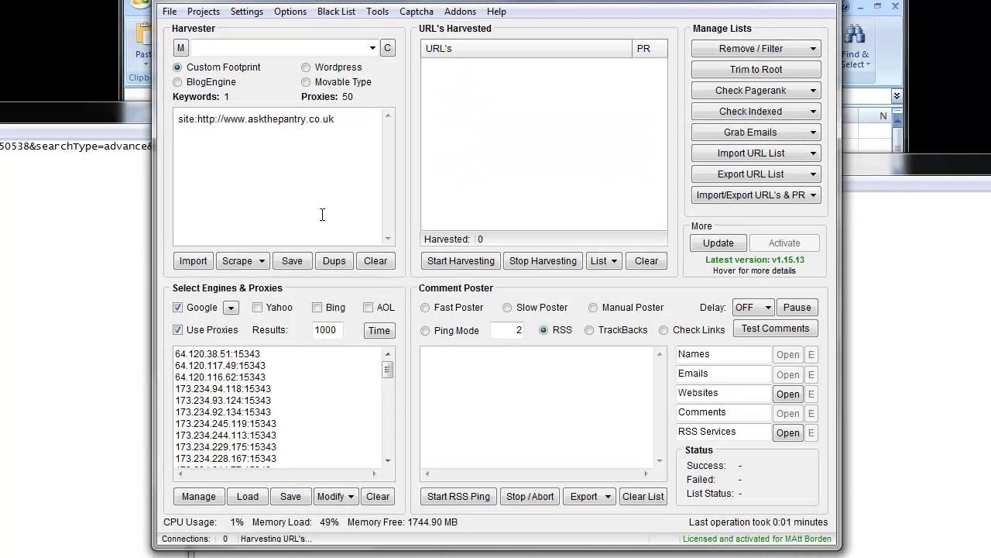
key(ctrl+a)
key(ctrl+v)
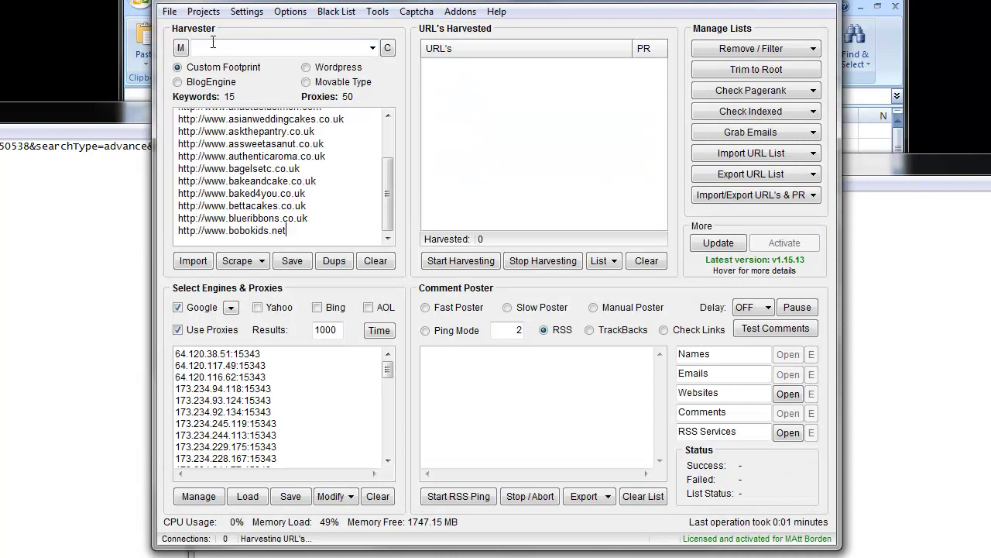
Enter 'site:' as the harvester footprint.
click(216, 48)
text(site:)
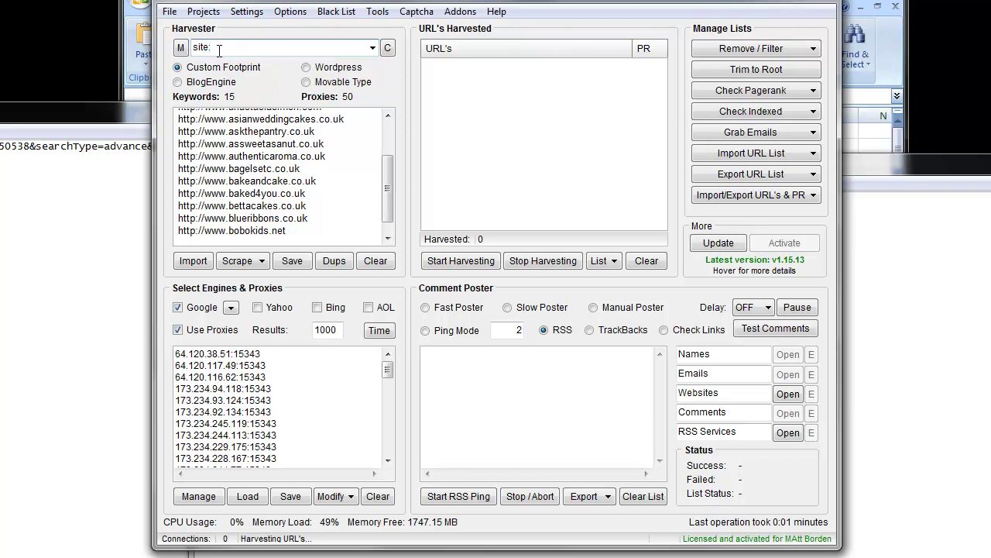
drag(219, 48, 176, 51)
drag(389, 205, 391, 174)
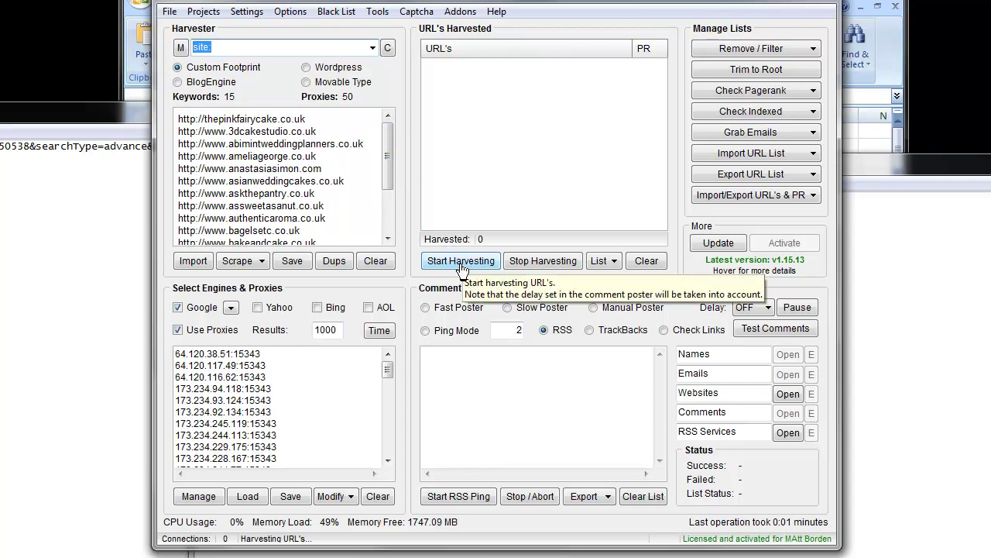
Harvest with Yahoo only, Google unticked, collecting 412 URLs for the 15 site keywords.
click(281, 308)
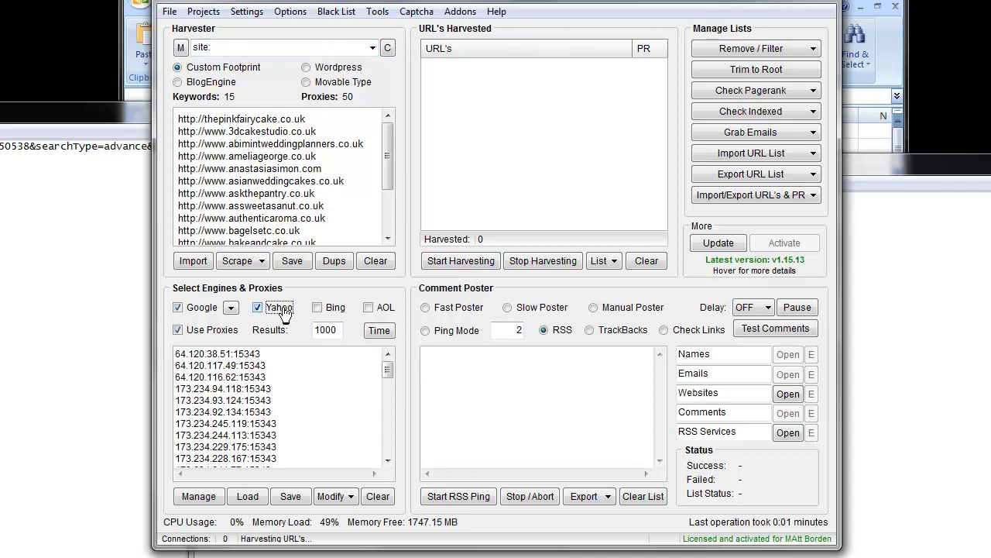
click(203, 308)
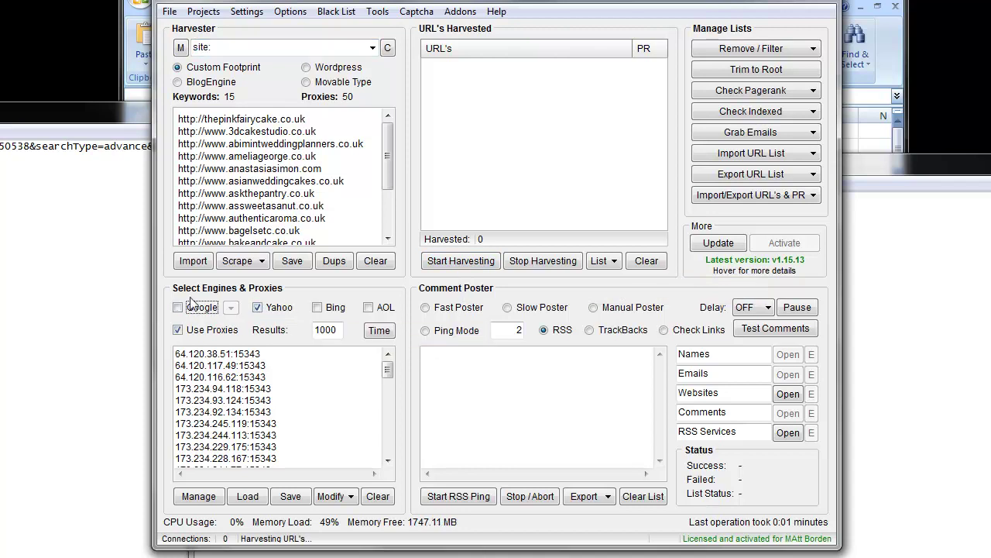
click(447, 262)
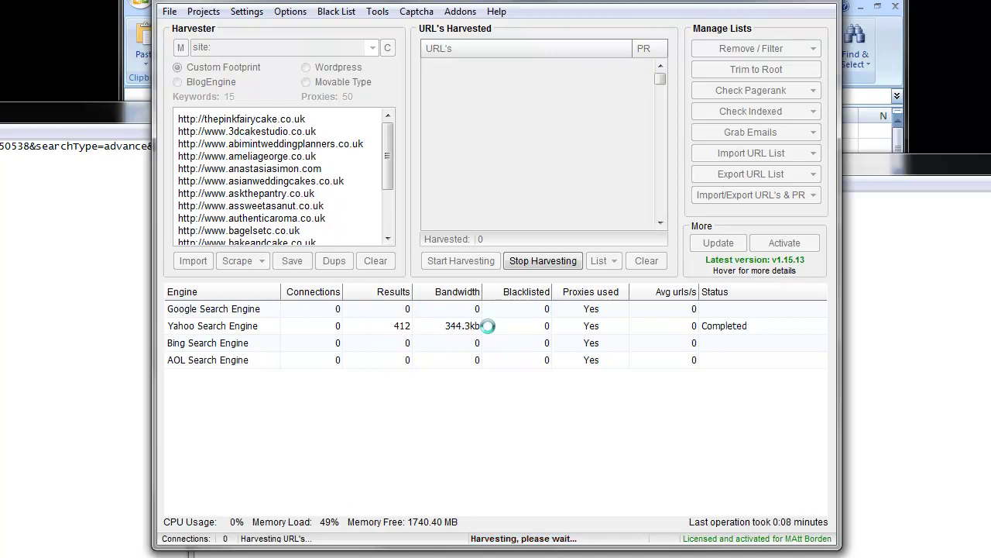
click(542, 326)
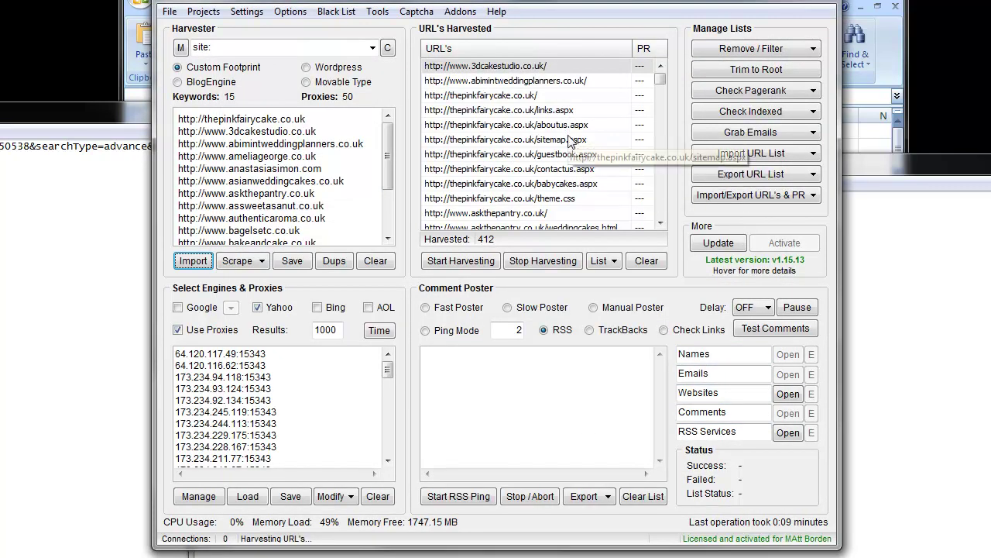
click(582, 169)
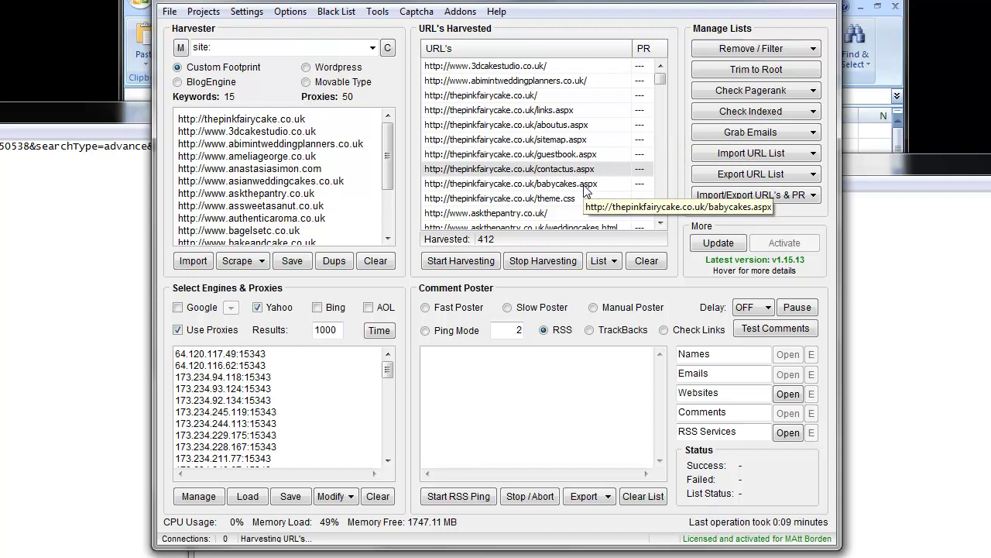
click(750, 133)
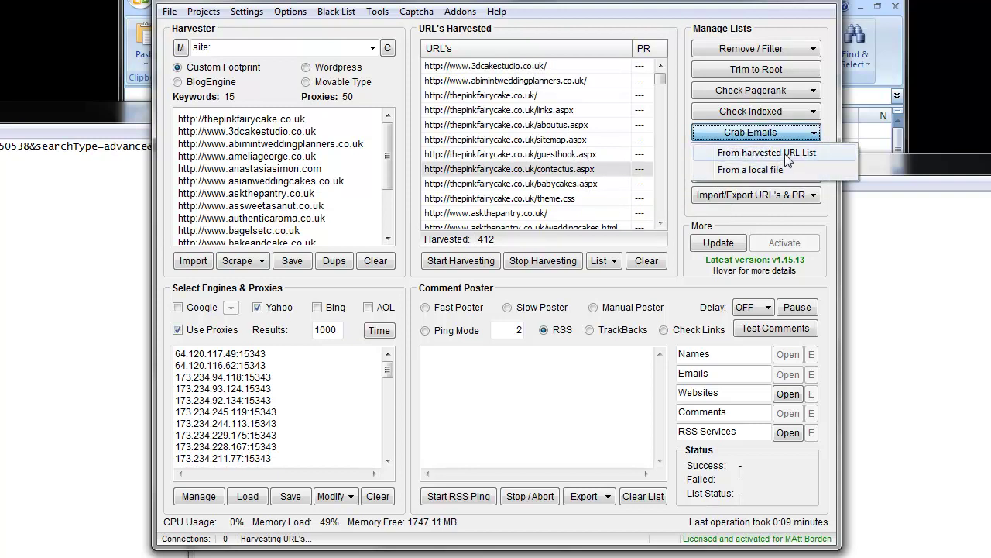
Run Grab Emails > From harvested URL List until 15 emails are found across 270 sites.
click(786, 154)
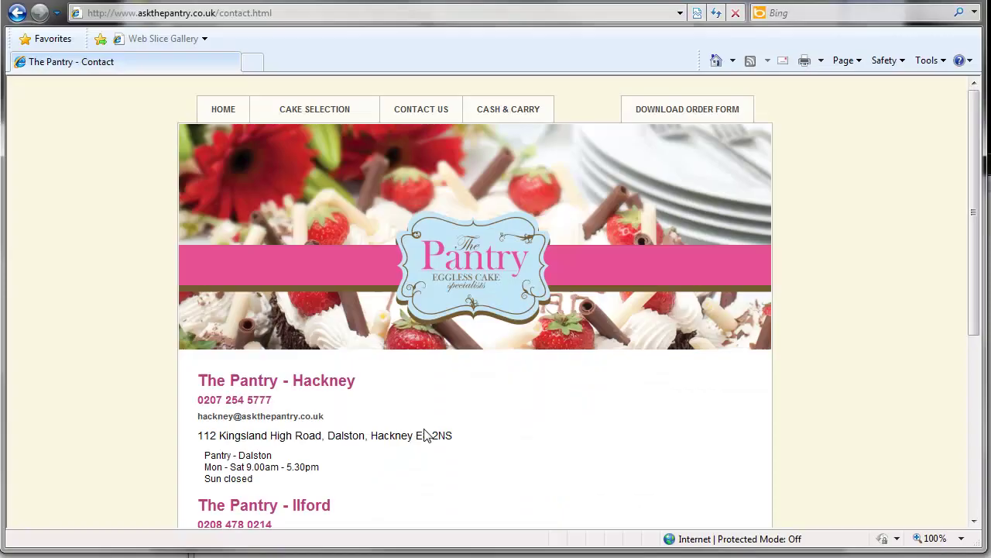
scroll(339, 367, down, 5)
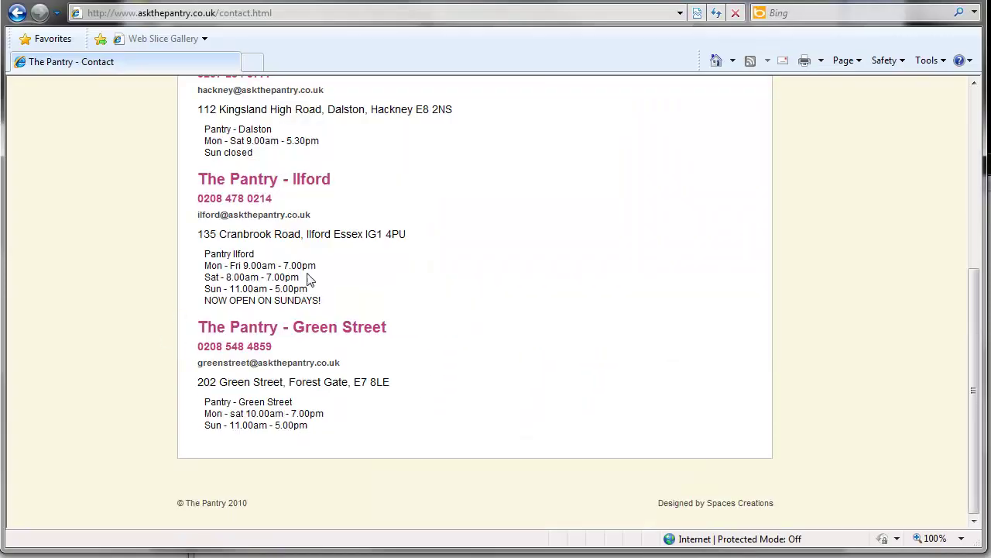
scroll(249, 380, up, 5)
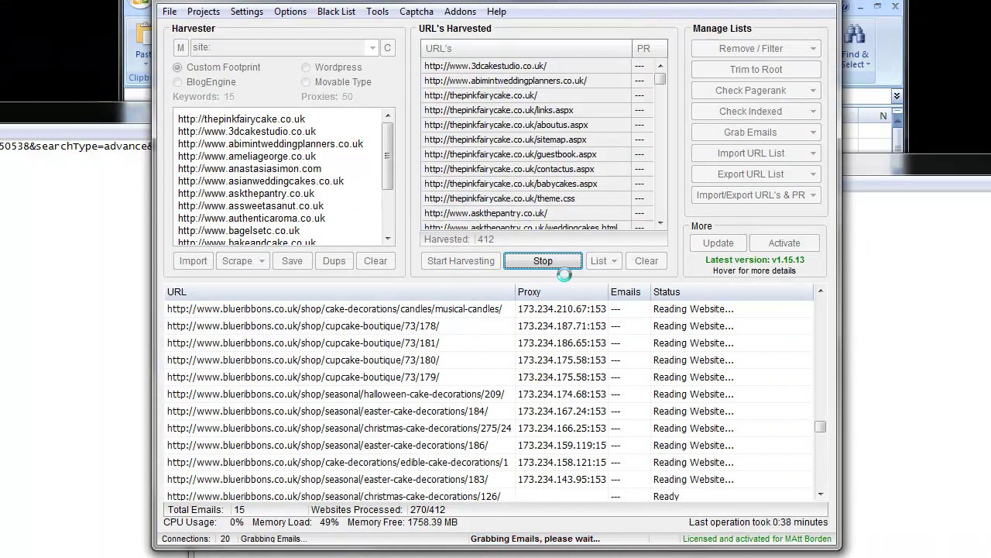
Stop the grab, inspect the 15 emails including askthepantry.co.uk addresses, and close unsaved.
click(566, 266)
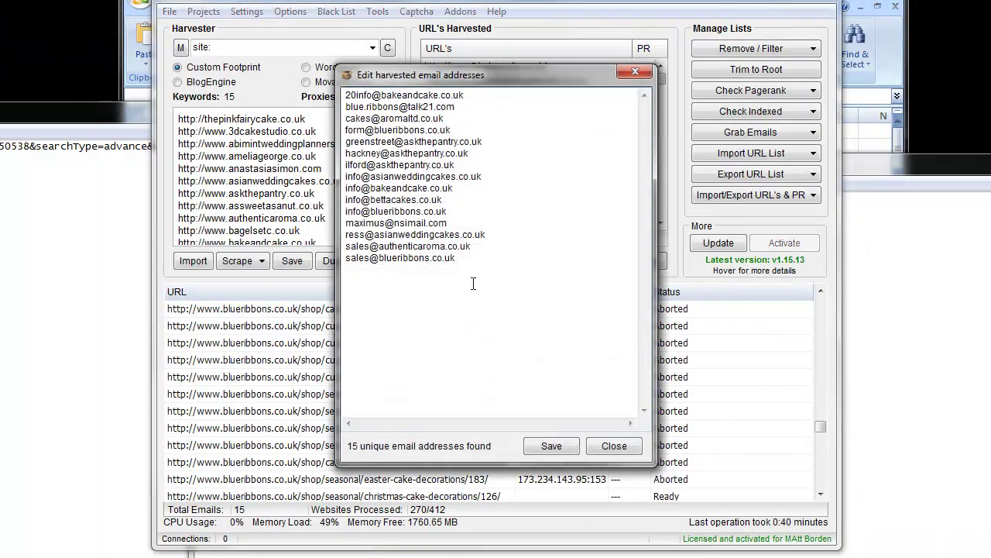
drag(474, 284, 345, 93)
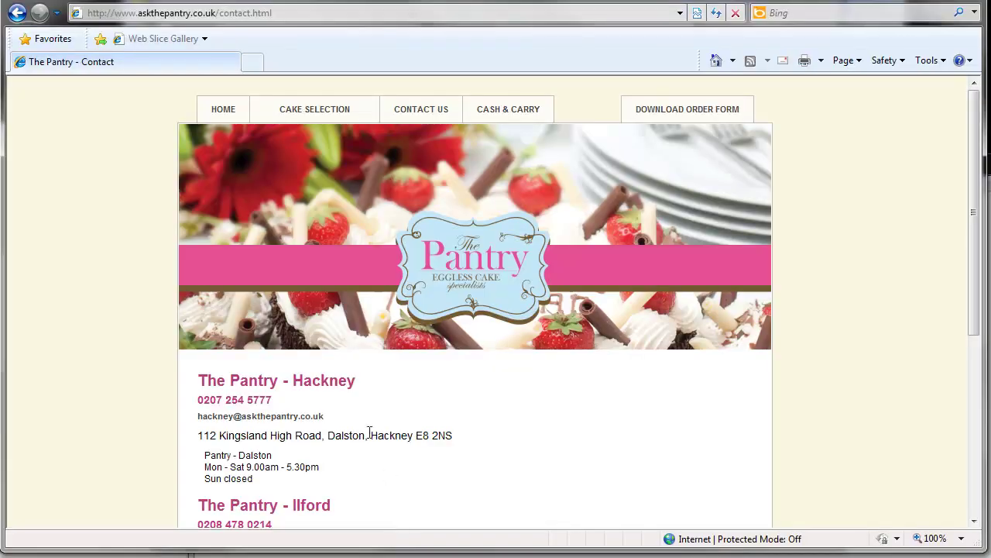
scroll(148, 410, down, 5)
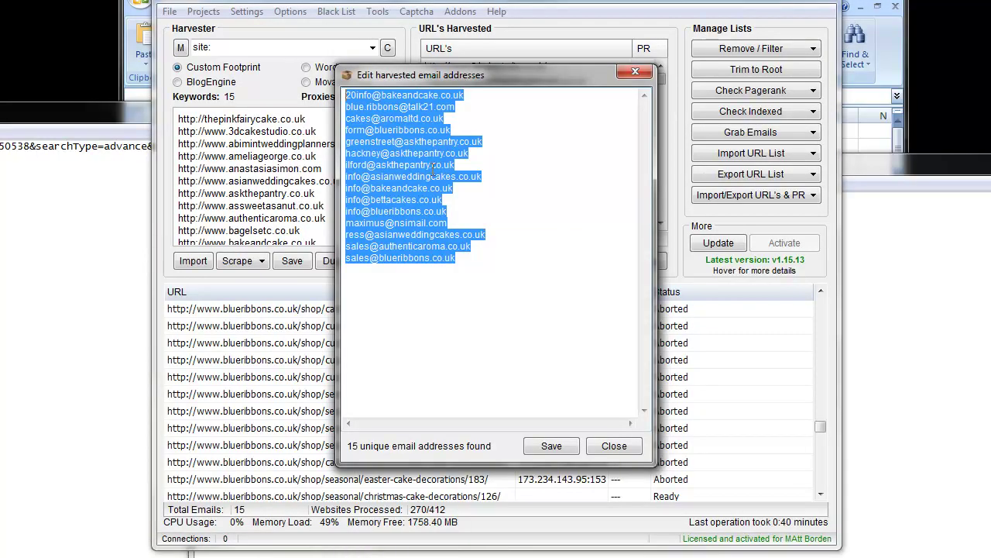
drag(520, 142, 410, 142)
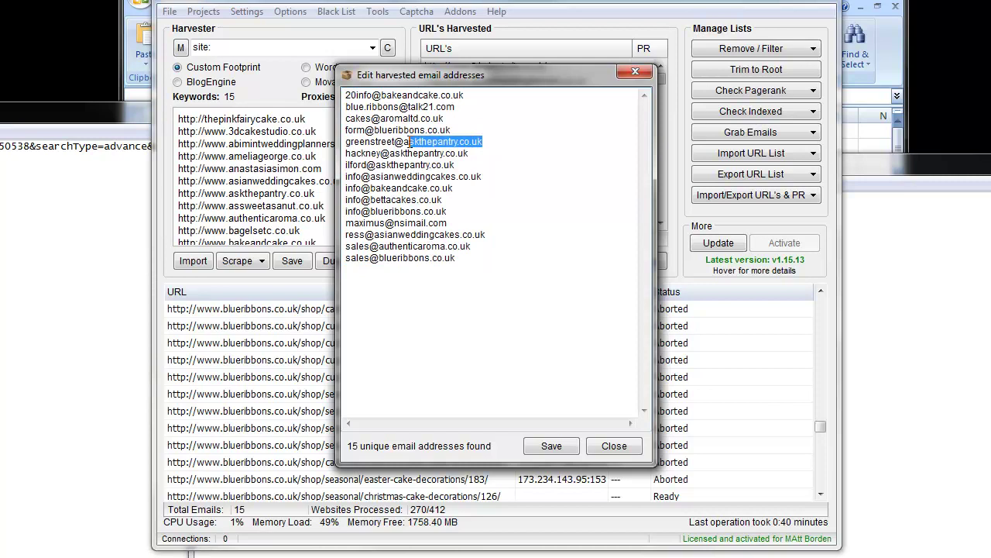
drag(498, 153, 402, 152)
drag(488, 164, 376, 165)
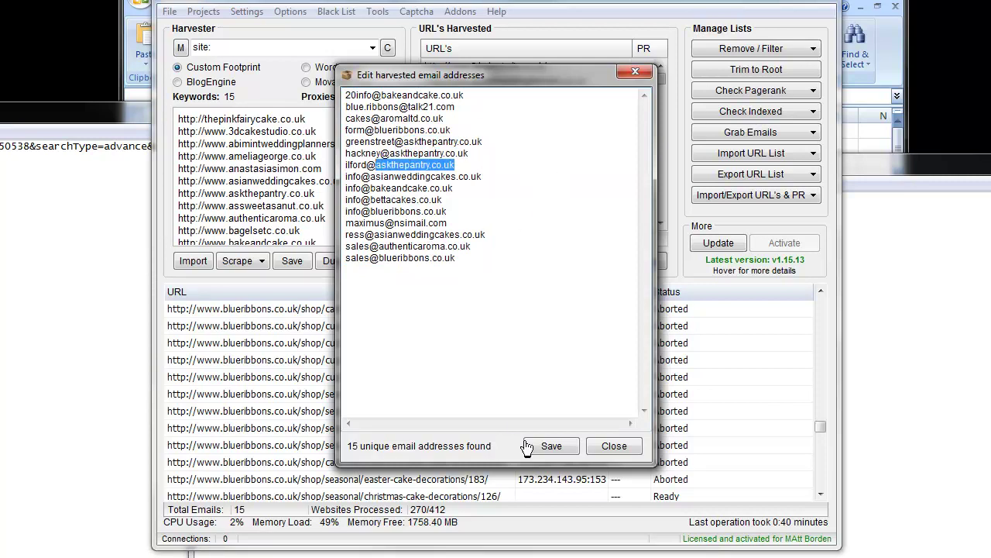
click(619, 448)
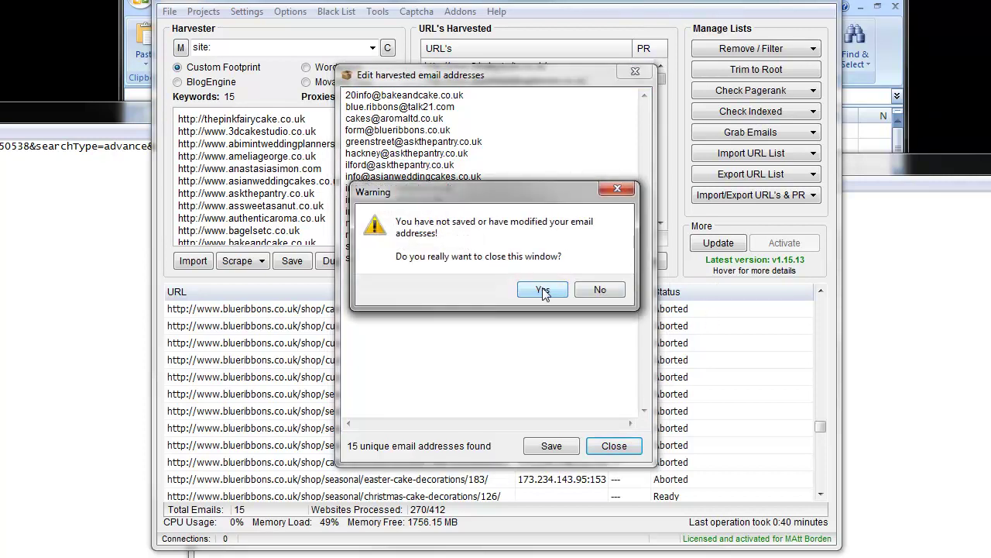
click(546, 290)
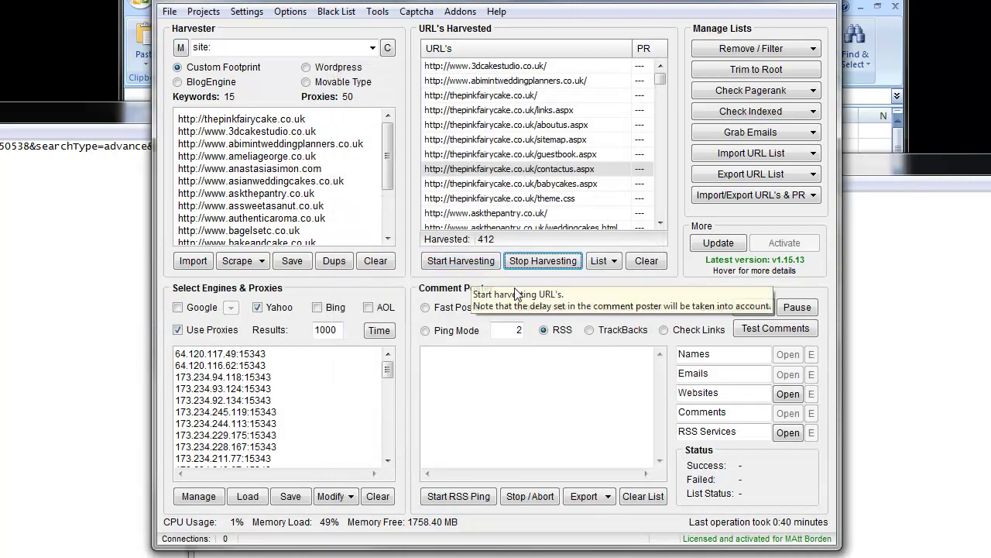